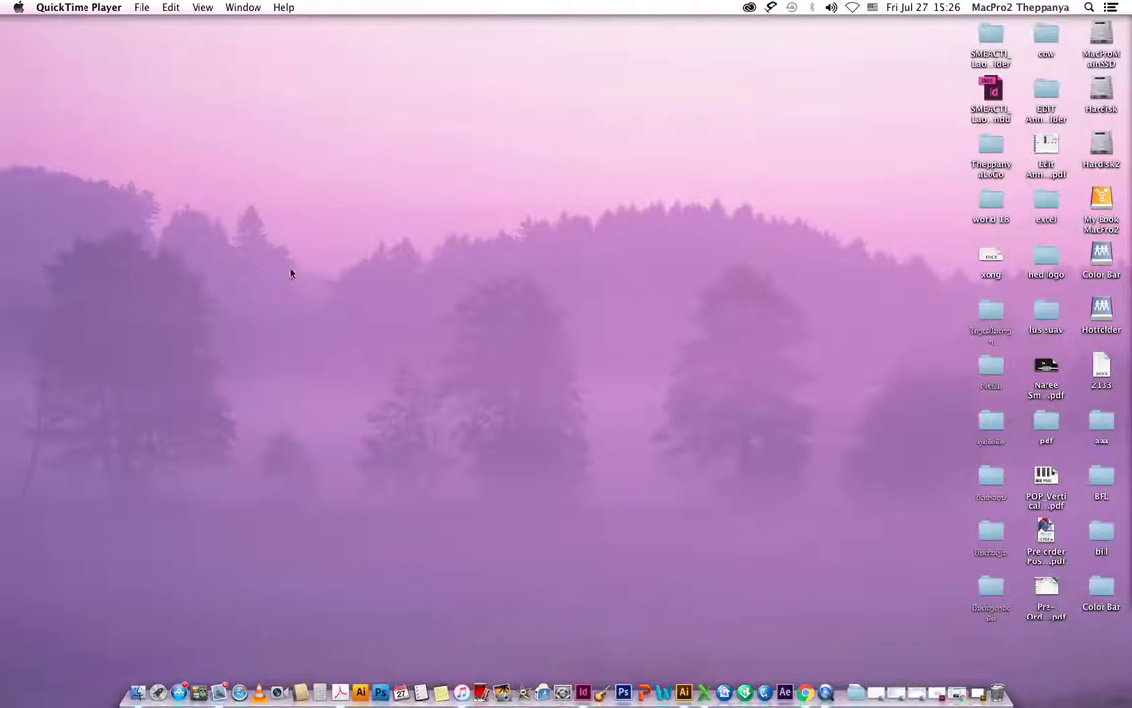
# Restore the minimized Untitled-5 Illustrator document from the Dock so its blank artboard shows
pyautogui.click(981, 683)
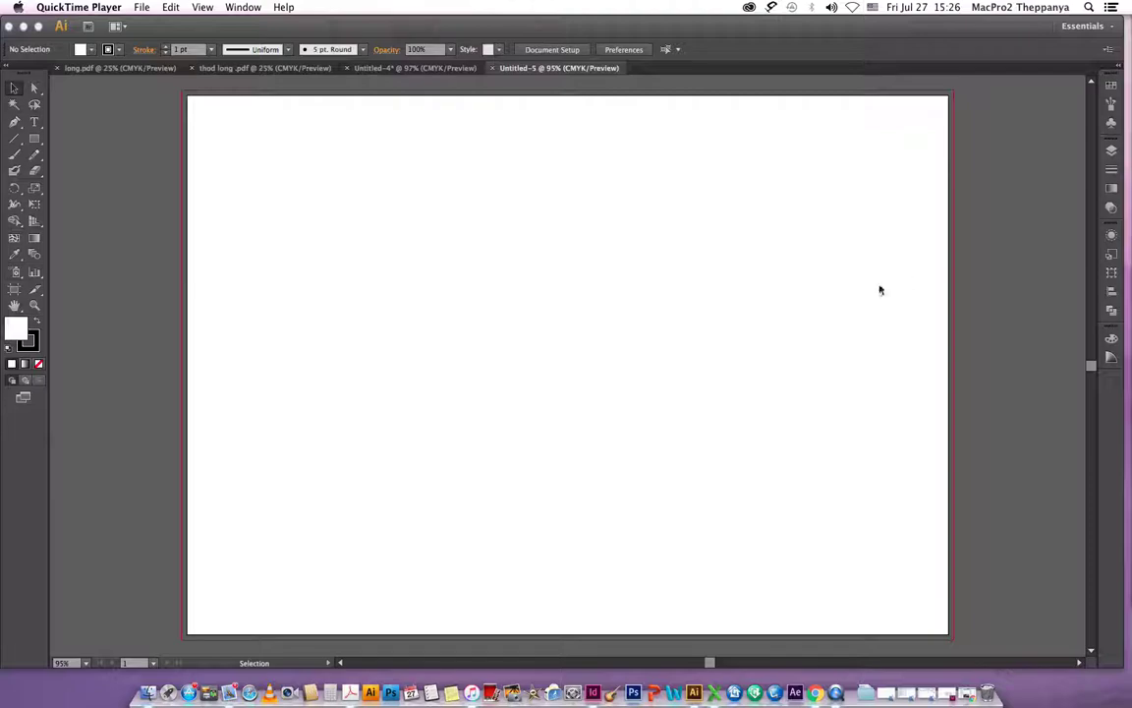
pyautogui.click(108, 158)
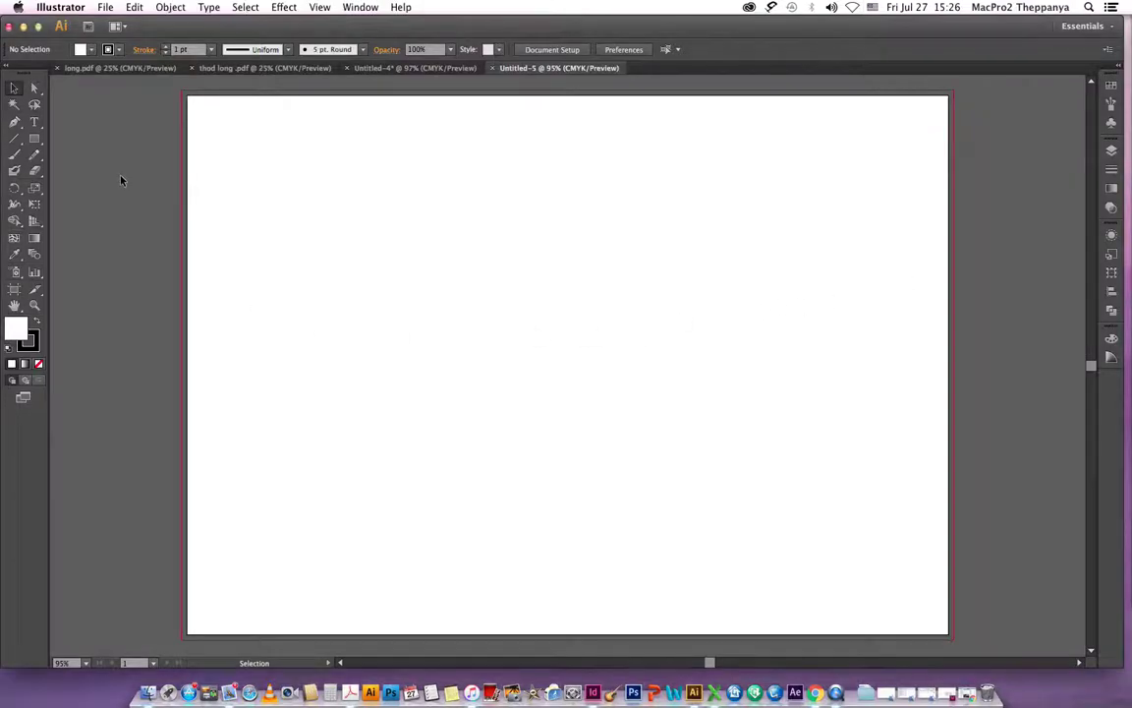
# Create new document Untitled-6: A4 portrait, 21 × 29.7 cm, 0.3 cm bleed all round
pyautogui.click(105, 7)
pyautogui.click(113, 21)
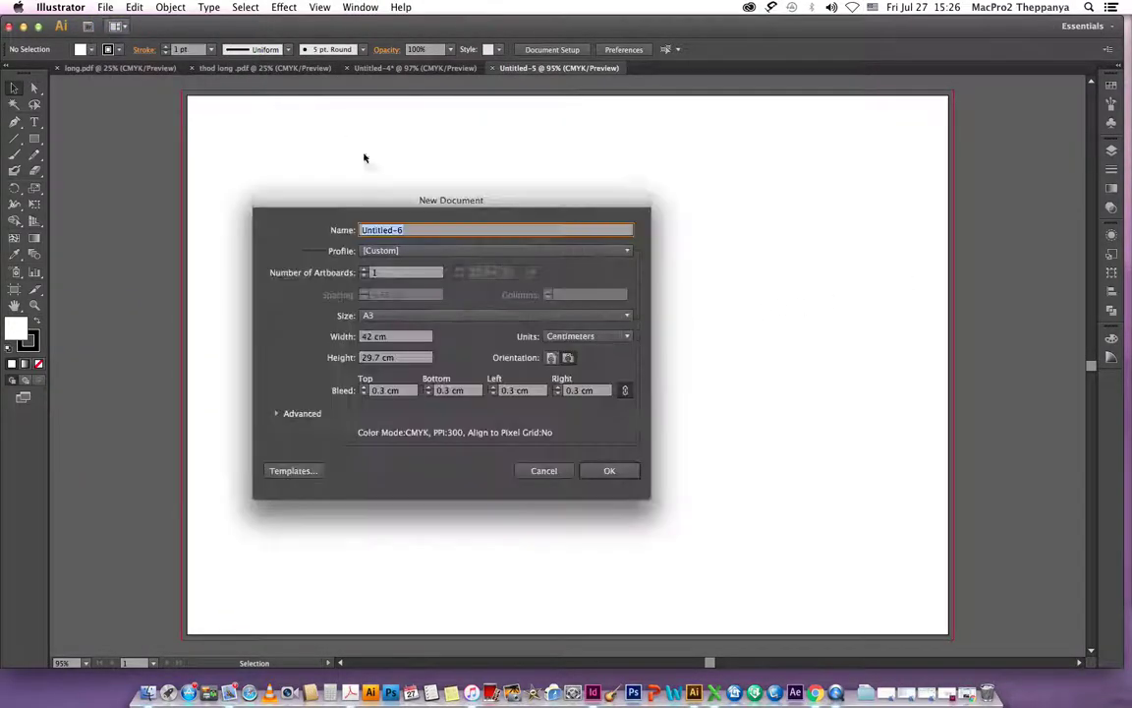
pyautogui.click(630, 316)
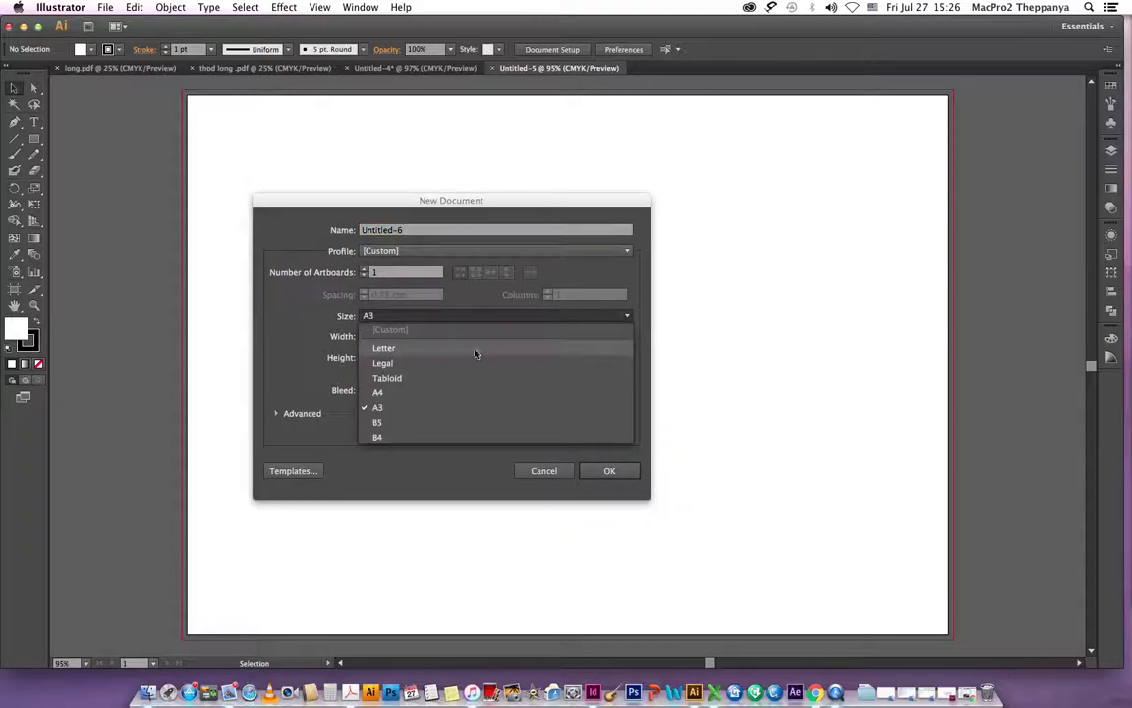
pyautogui.click(383, 392)
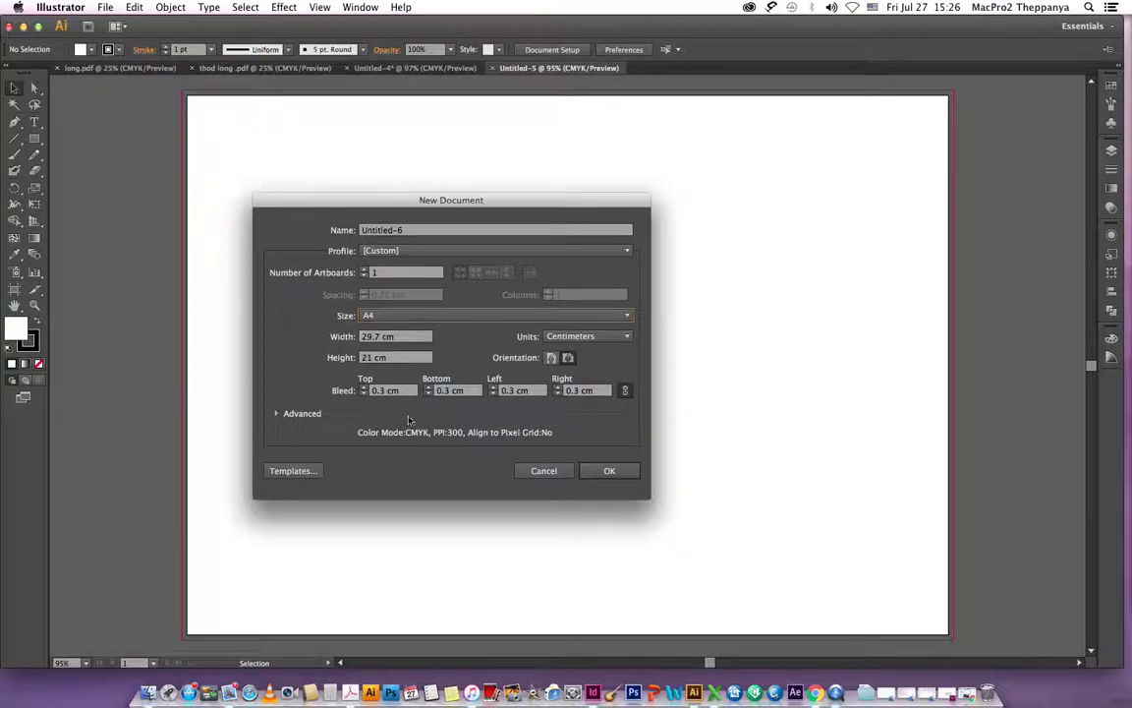
pyautogui.click(383, 391)
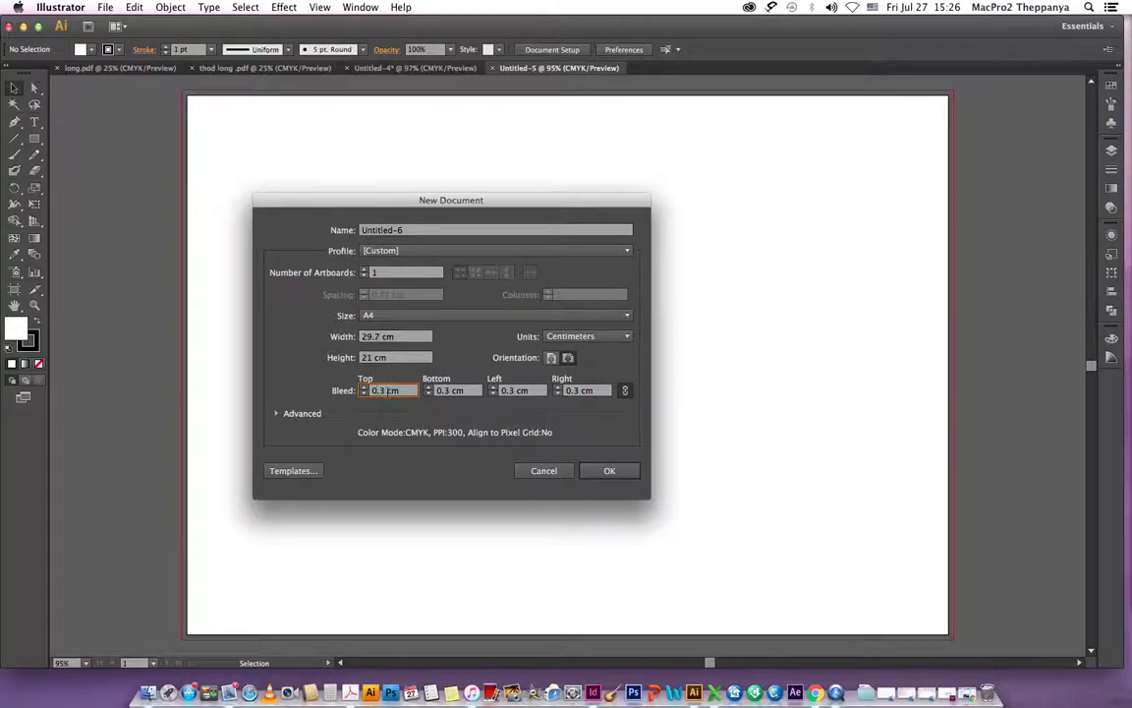
pyautogui.tripleClick(385, 390)
pyautogui.write('0.')
pyautogui.write('3')
pyautogui.click(567, 358)
pyautogui.click(552, 358)
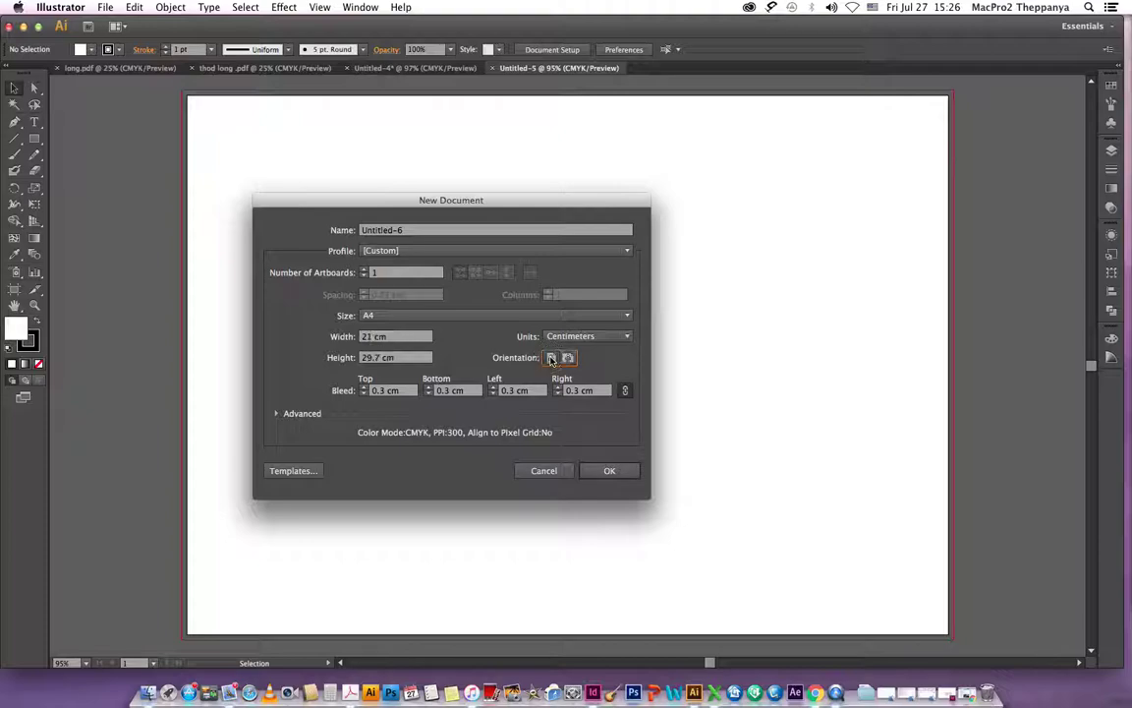
pyautogui.click(589, 472)
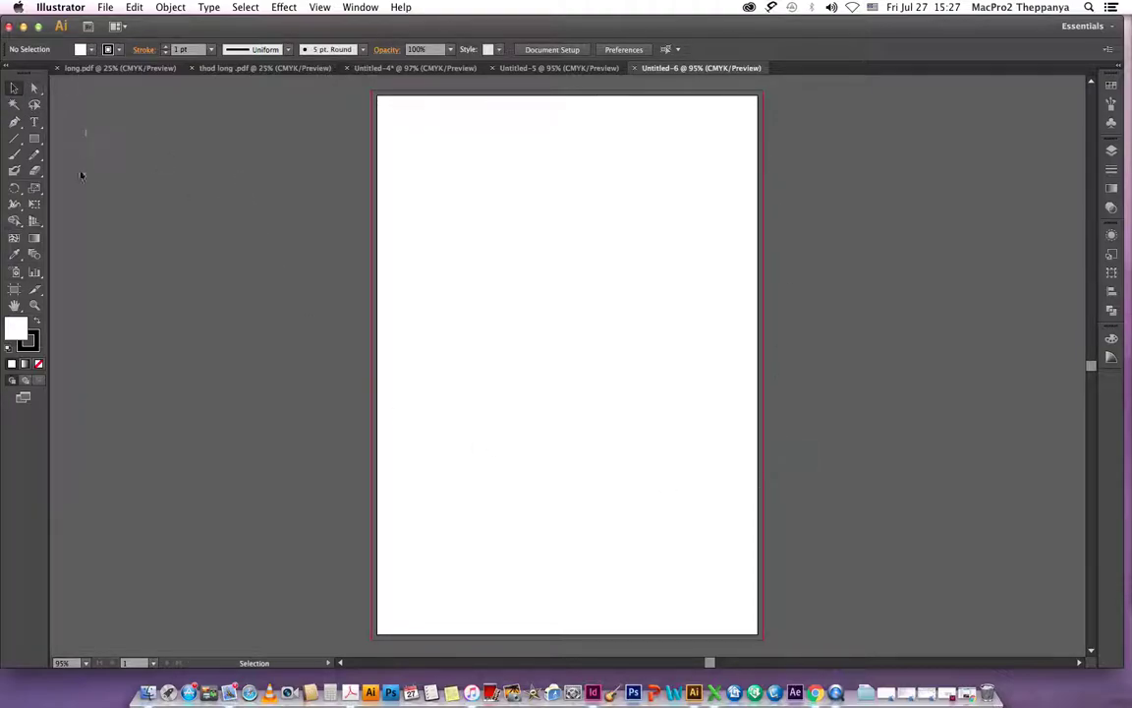
# Place the image '1tsiaj kav xyoo in AI -01.jpg' onto the page
pyautogui.click(104, 8)
pyautogui.click(116, 209)
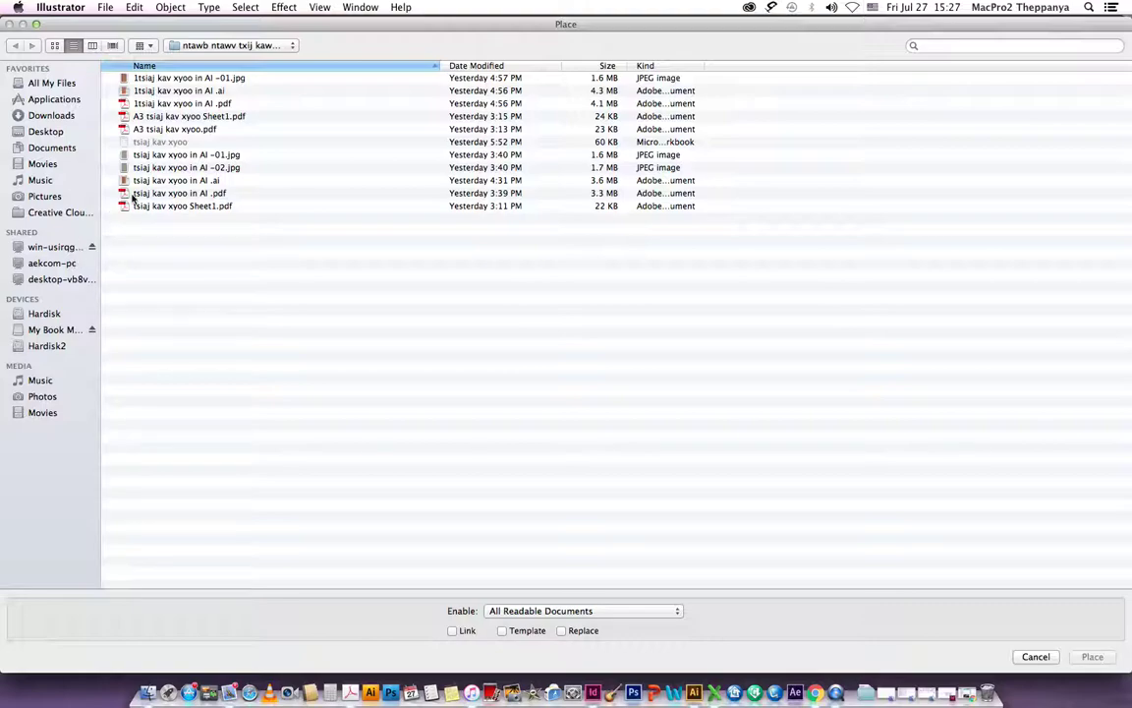
pyautogui.click(153, 79)
pyautogui.click(1086, 656)
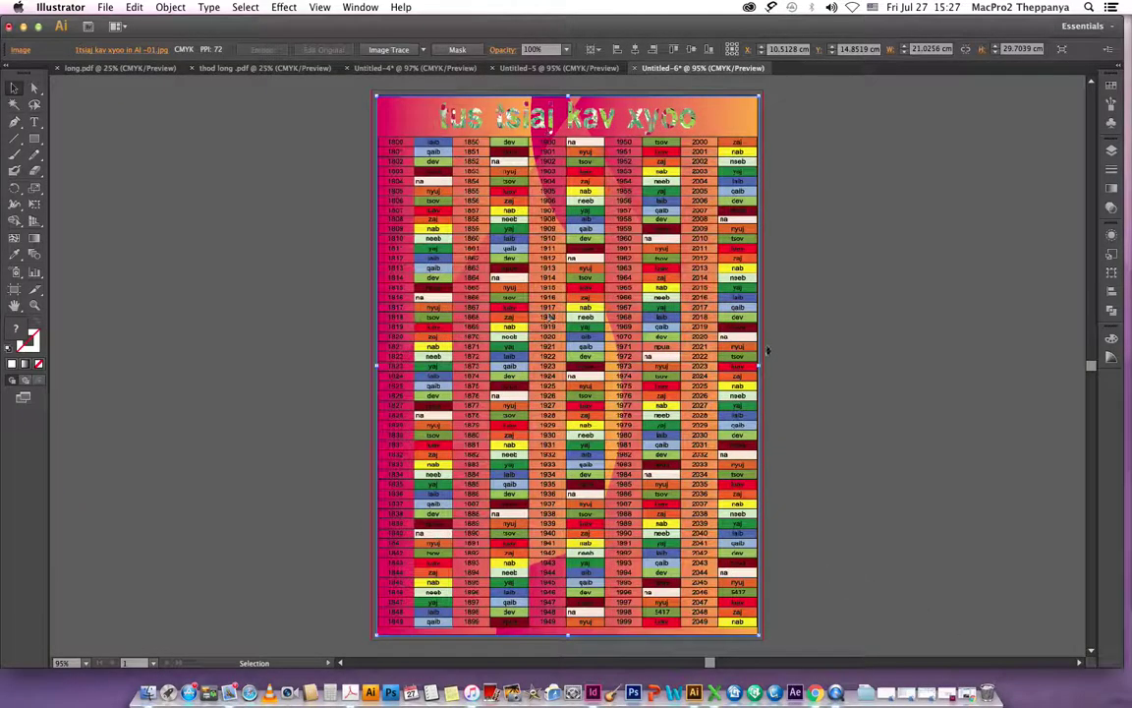
# Scale the image to about 21.6 × 30.3 cm so it fills the bleed area
pyautogui.click(813, 321)
pyautogui.click(570, 213)
pyautogui.moveTo(761, 636); pyautogui.dragTo(758, 634)
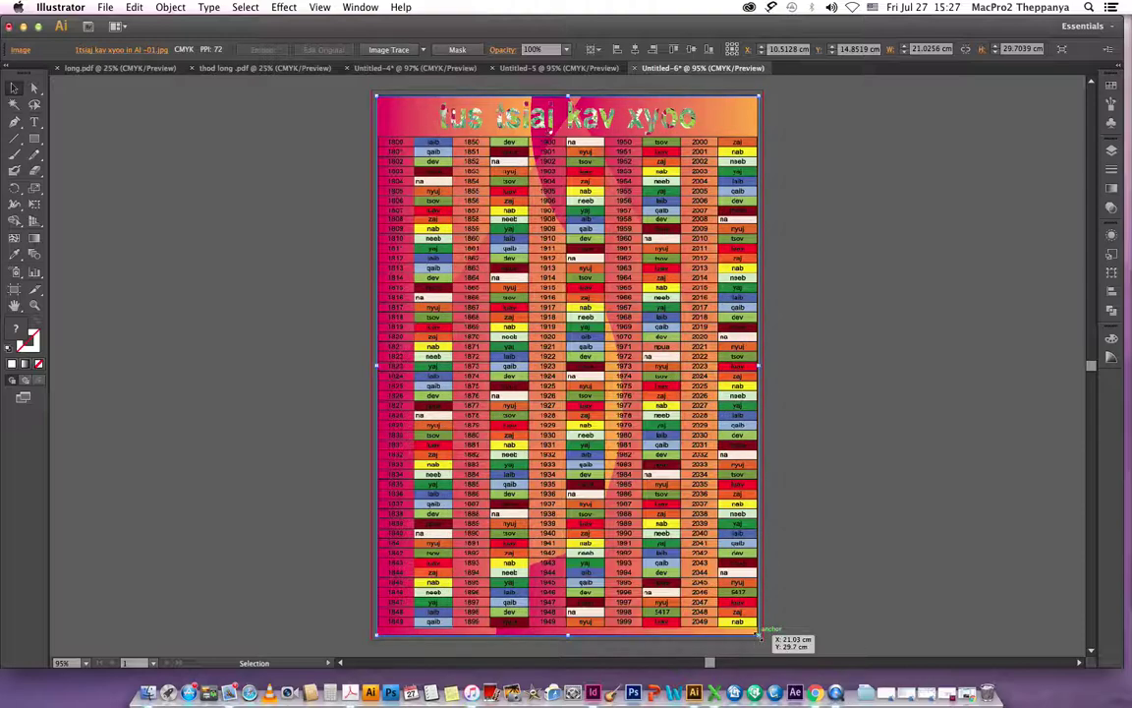
pyautogui.moveTo(758, 636); pyautogui.dragTo(762, 642)
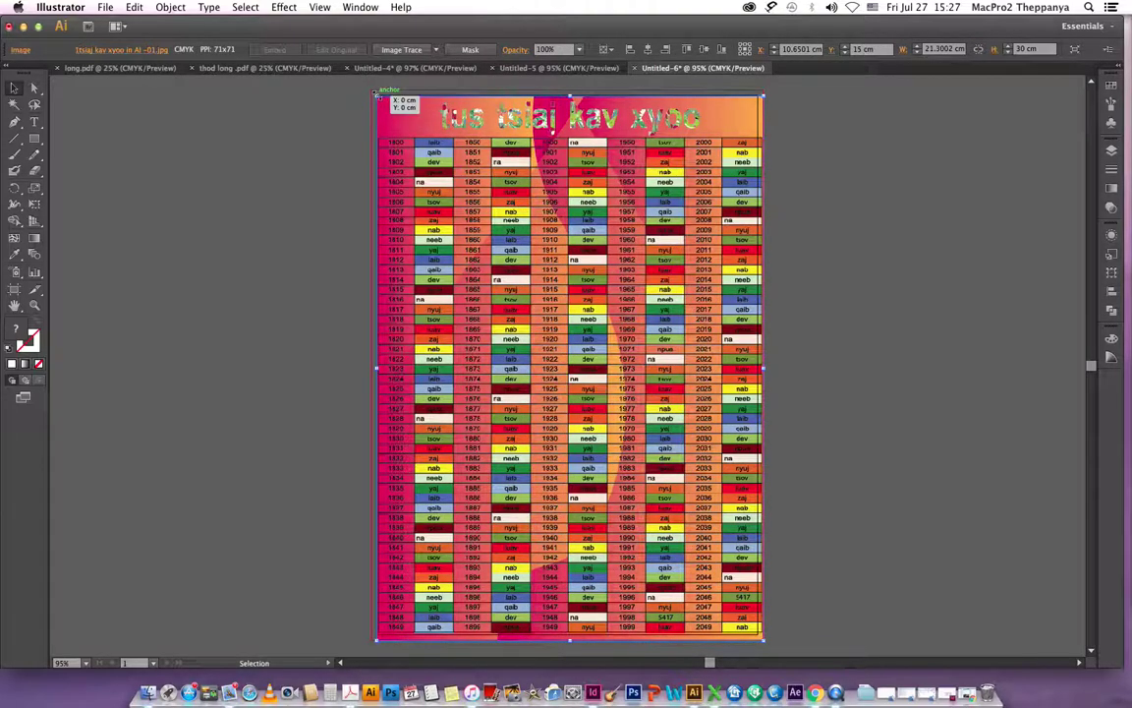
pyautogui.moveTo(375, 95); pyautogui.dragTo(374, 92)
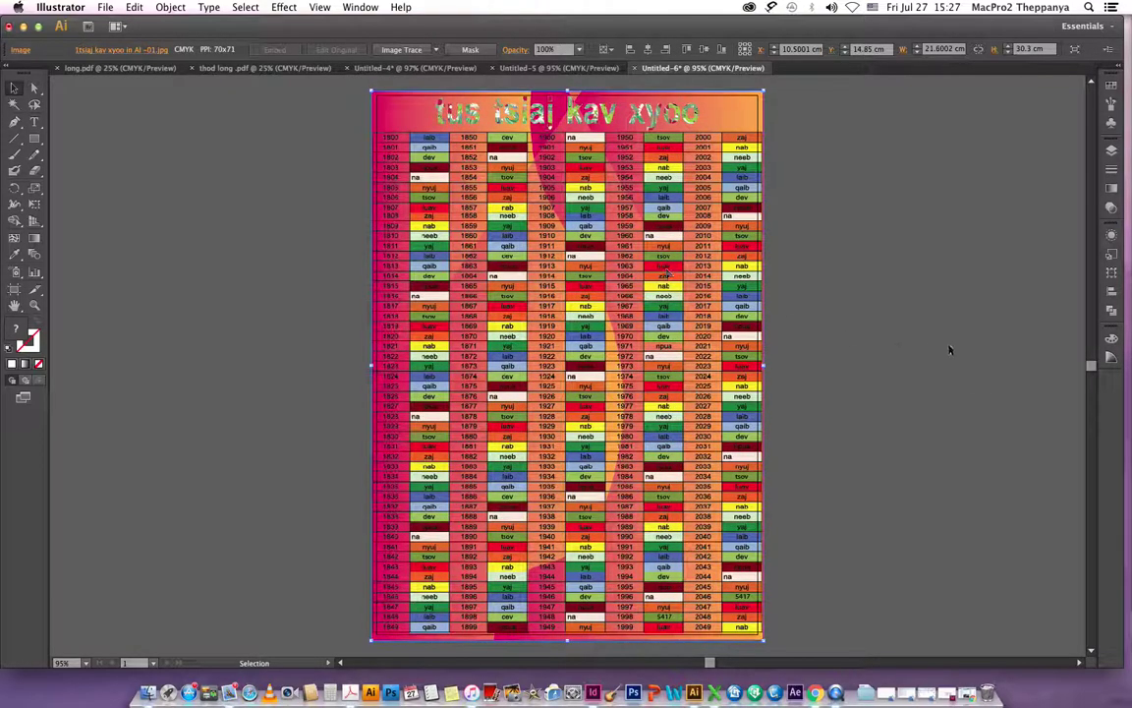
pyautogui.click(329, 328)
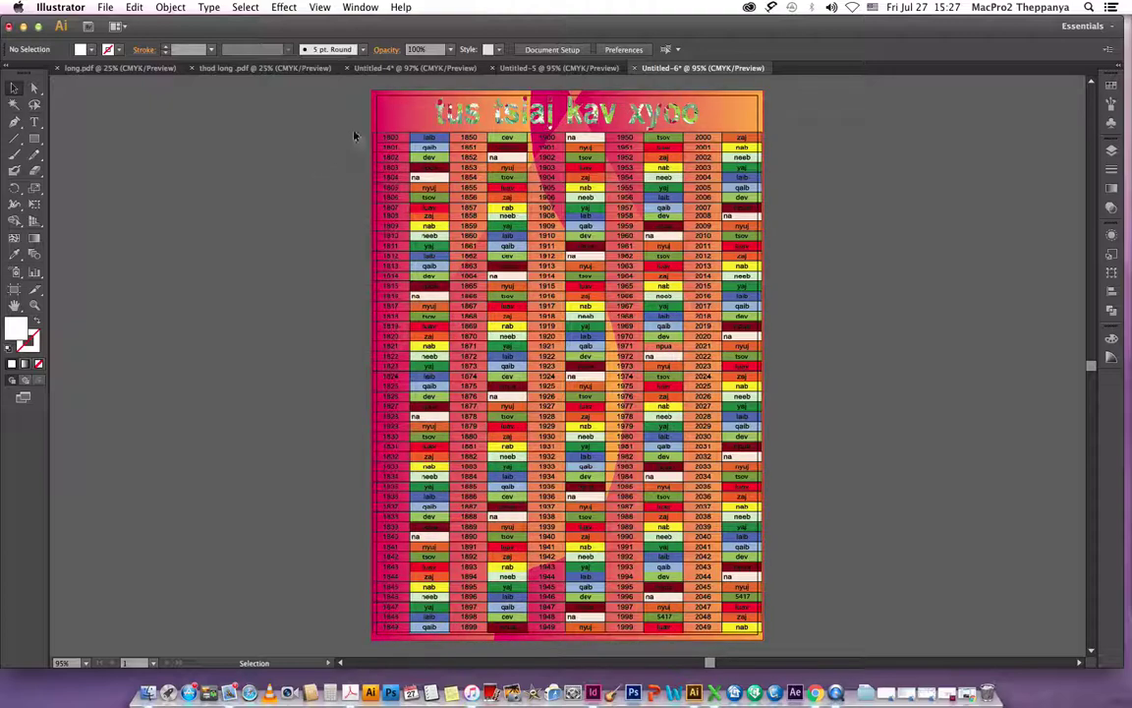
# Save the poster as Adobe PDF named 123.pdf
pyautogui.click(102, 8)
pyautogui.click(119, 112)
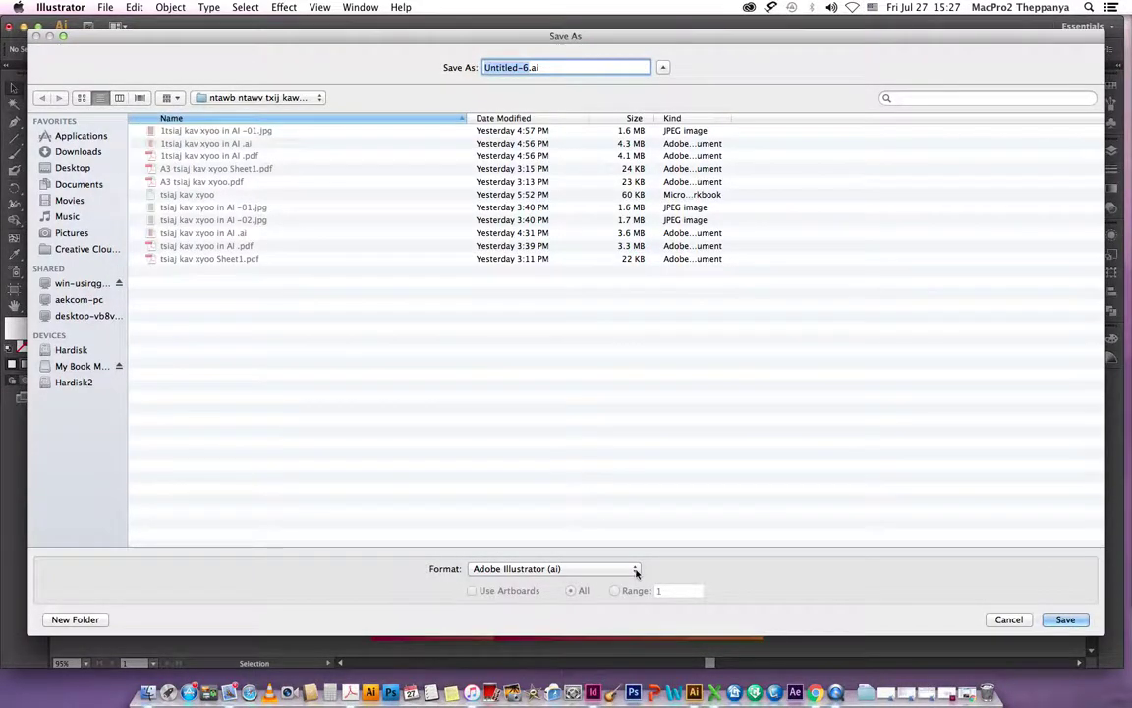
pyautogui.click(636, 570)
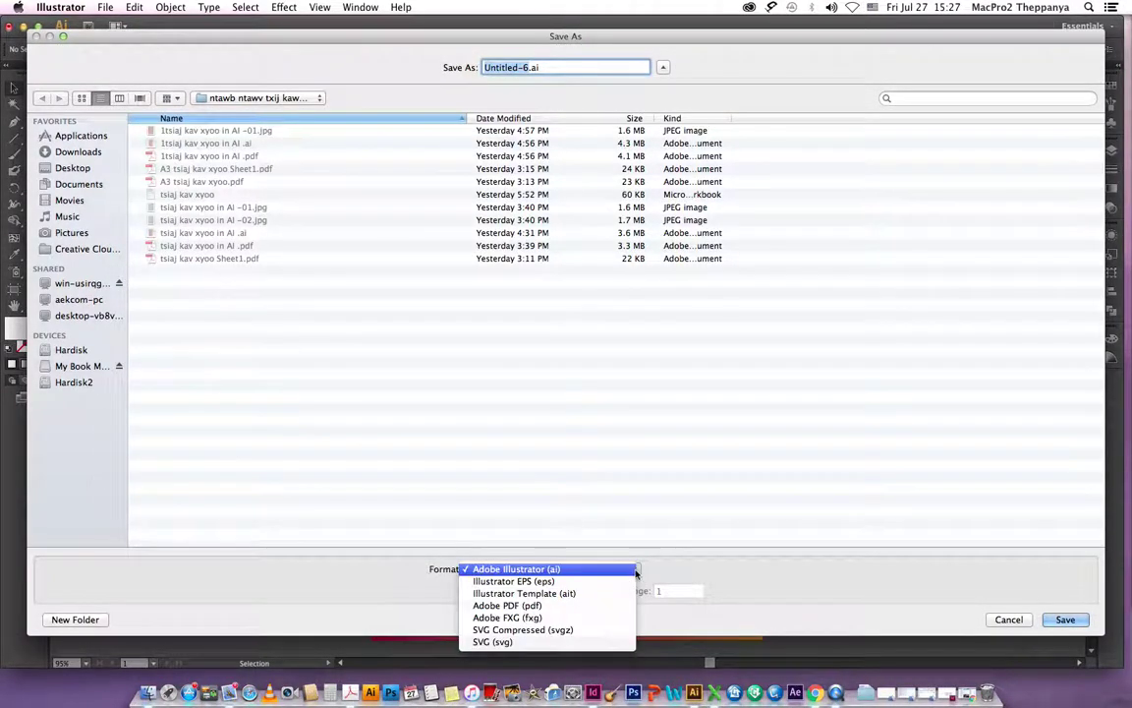
pyautogui.click(506, 605)
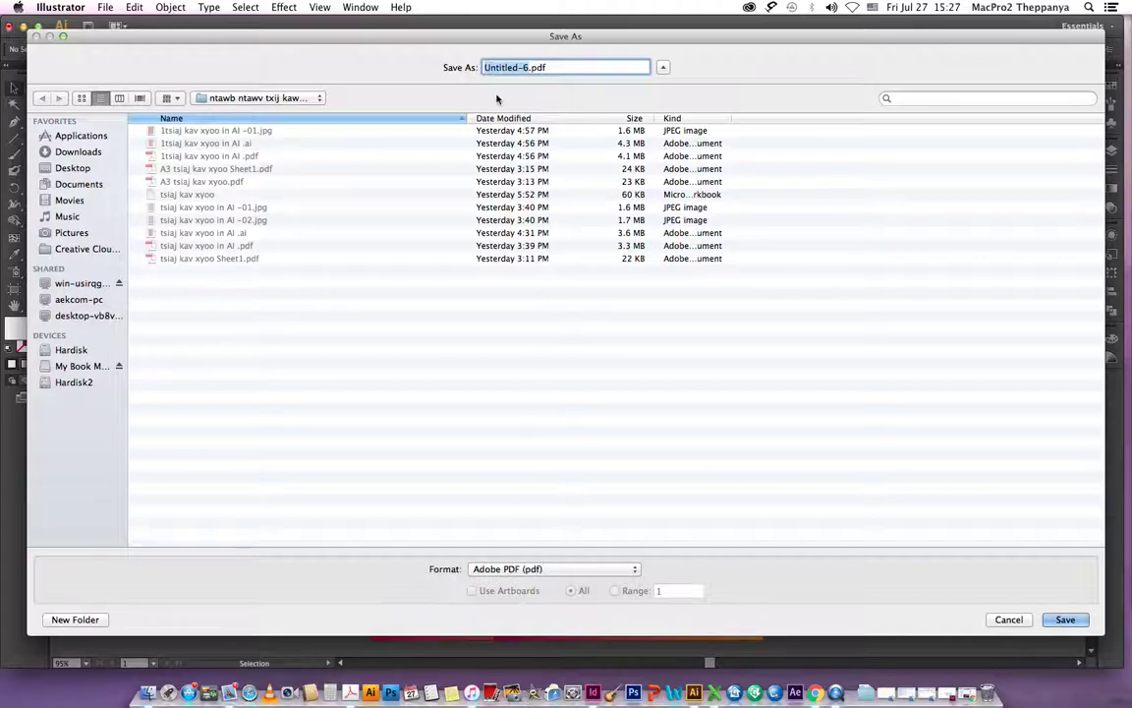
pyautogui.write('123')
pyautogui.click(1067, 621)
pyautogui.click(1068, 620)
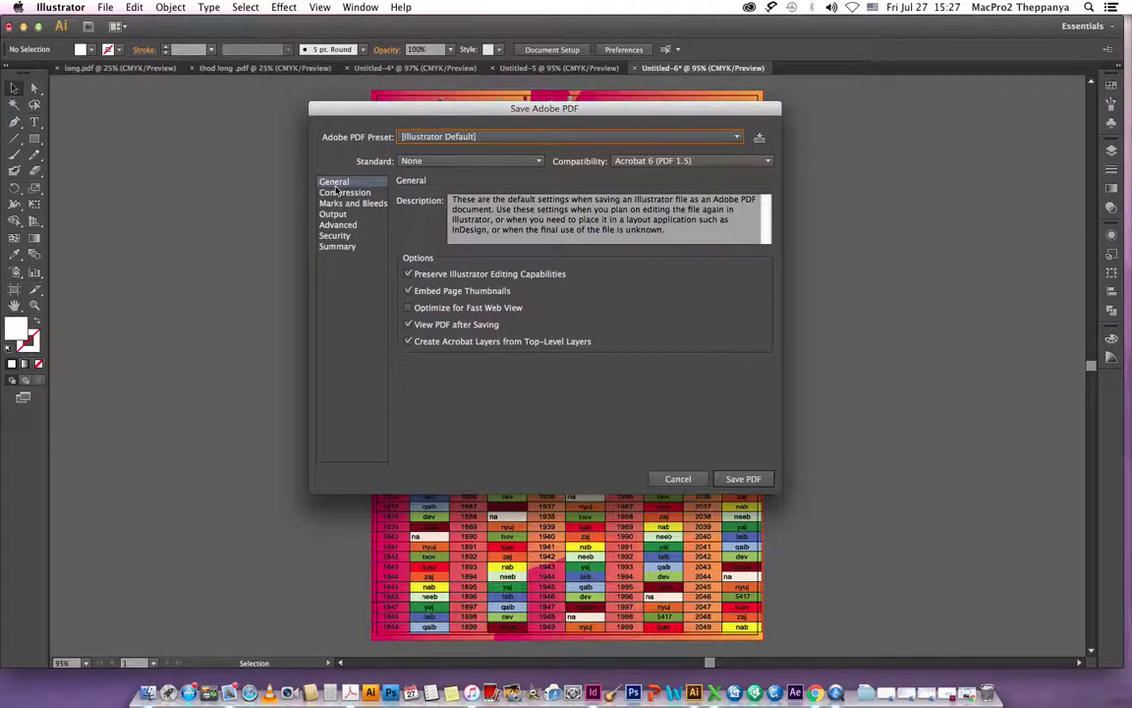
# Review the General, Compression and Marks and Bleeds panels, keeping Use Document Bleed Settings on
pyautogui.click(335, 186)
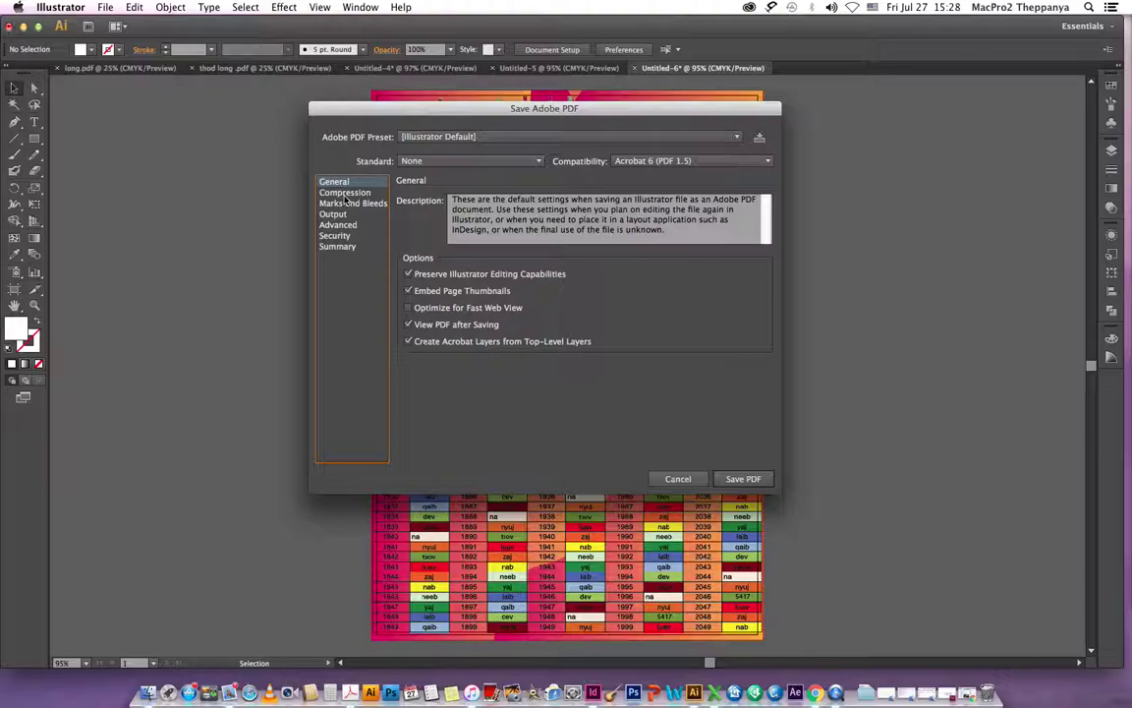
pyautogui.click(345, 192)
pyautogui.click(352, 203)
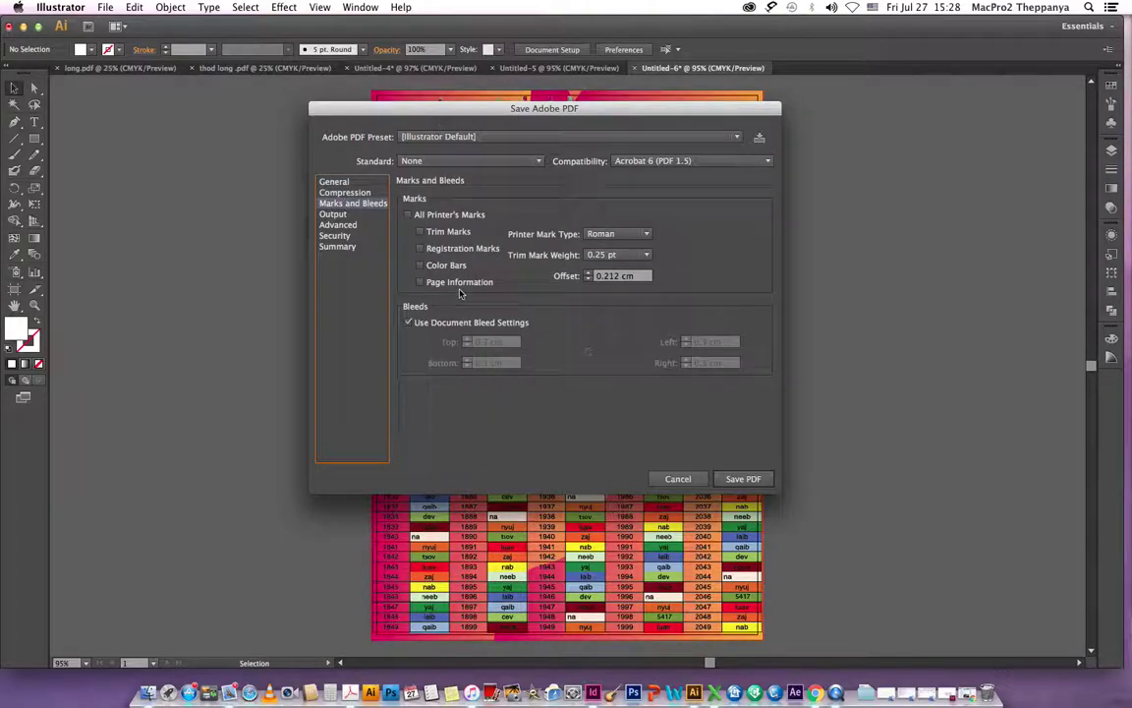
pyautogui.click(408, 323)
pyautogui.click(409, 323)
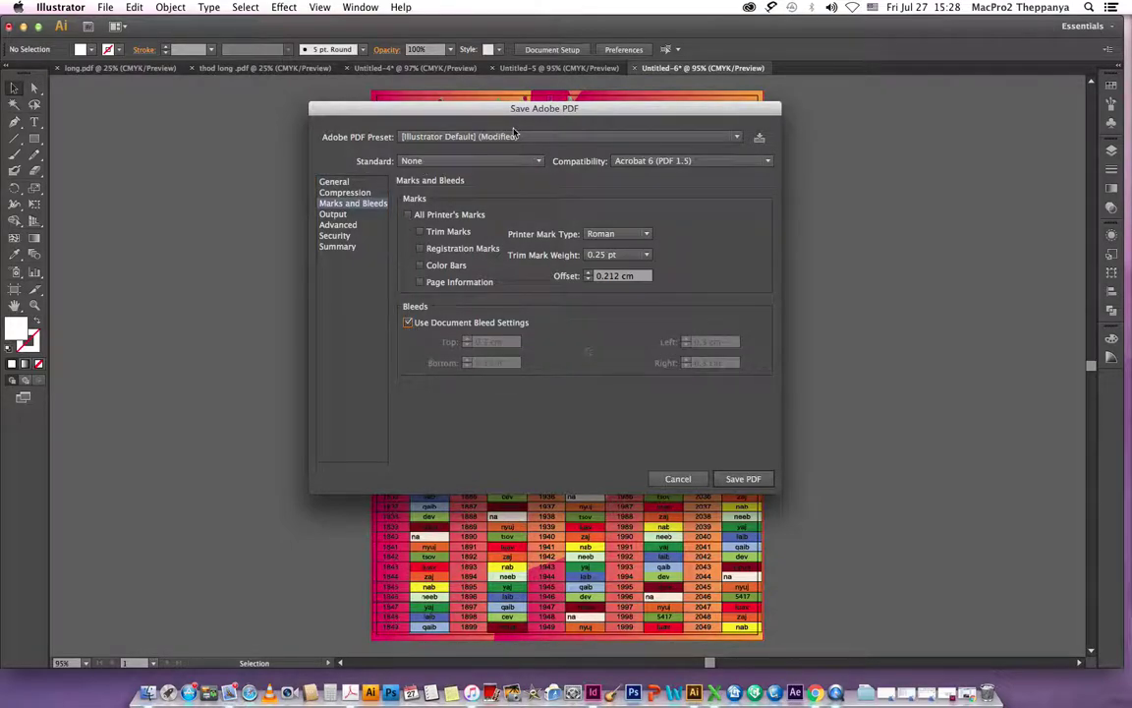
# Apply the [High Quality Print] preset with document bleed enabled and save 123.pdf
pyautogui.click(514, 136)
pyautogui.click(442, 189)
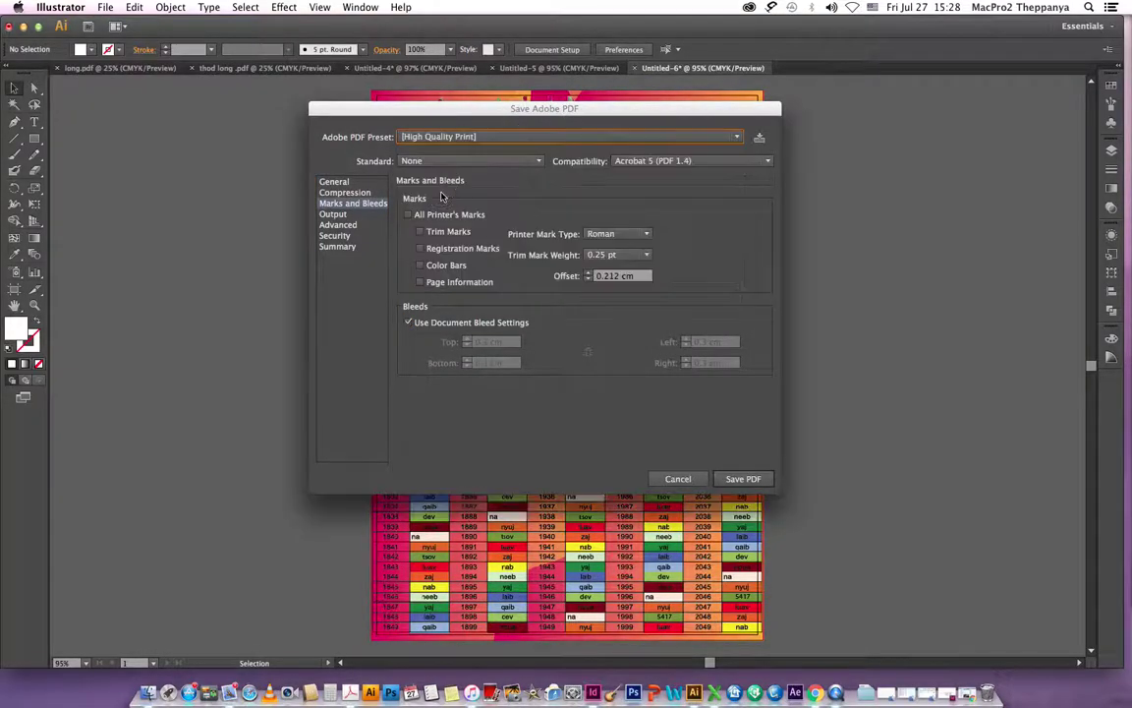
pyautogui.click(408, 323)
pyautogui.click(409, 324)
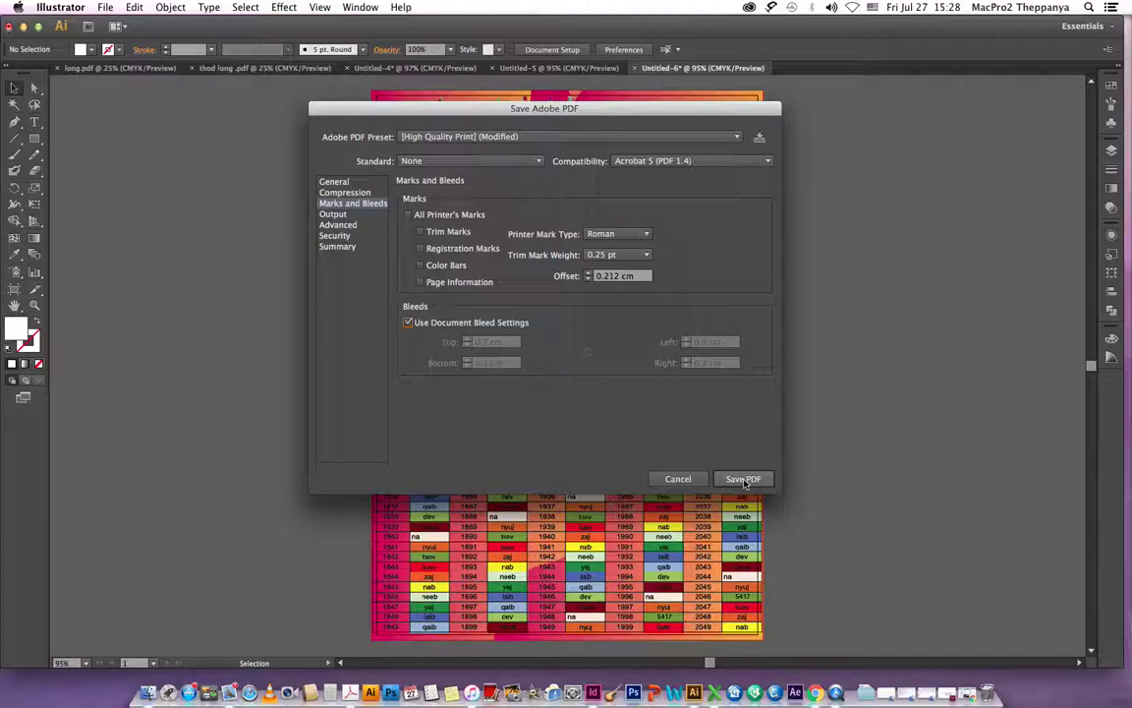
pyautogui.click(744, 481)
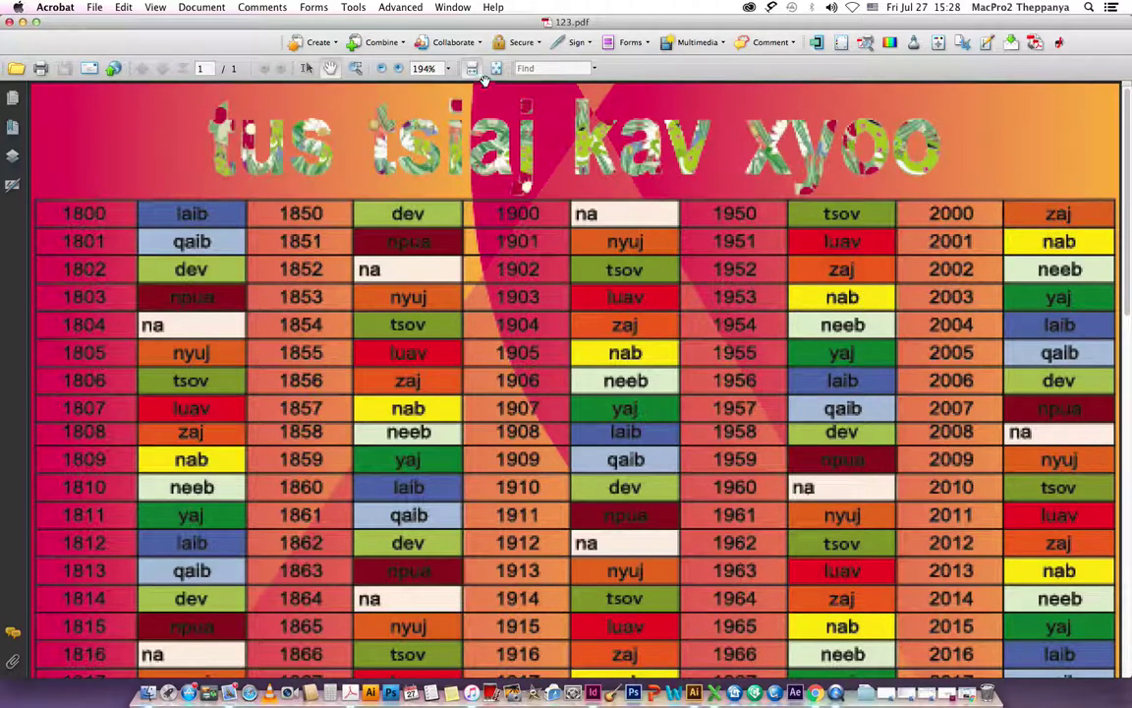
# Fit the 216 × 303 mm 123.pdf page in Acrobat, inspect it, then close it
pyautogui.hotkey('ctrl', '0')
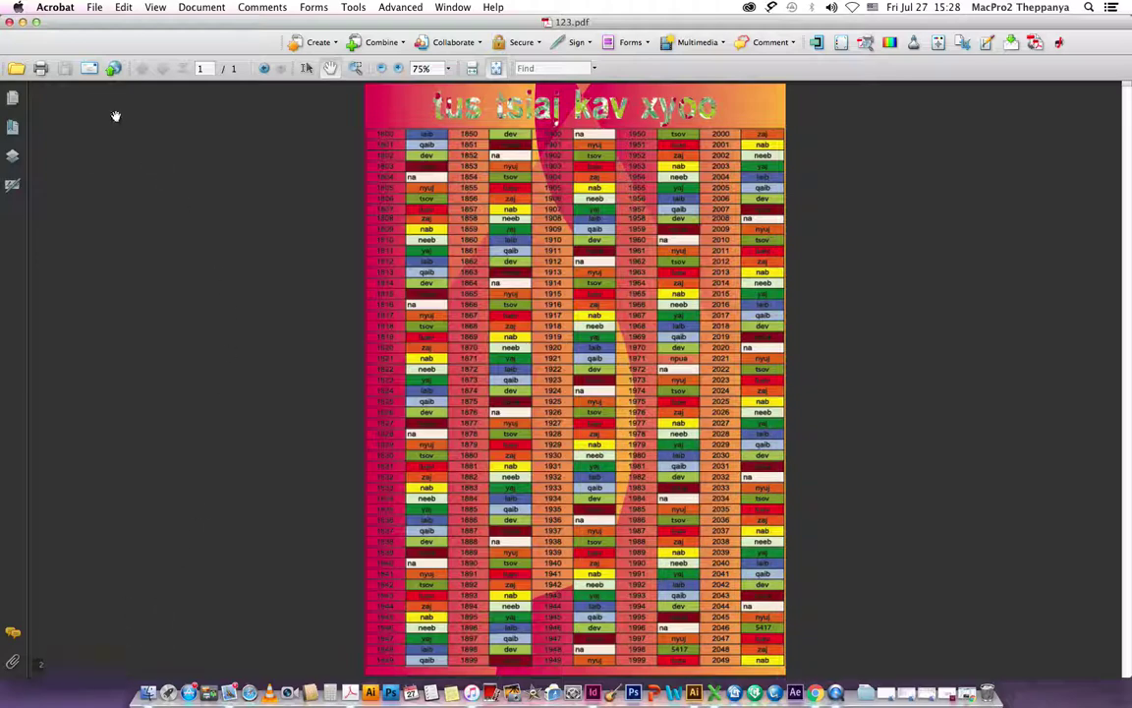
pyautogui.click(9, 22)
pyautogui.click(165, 121)
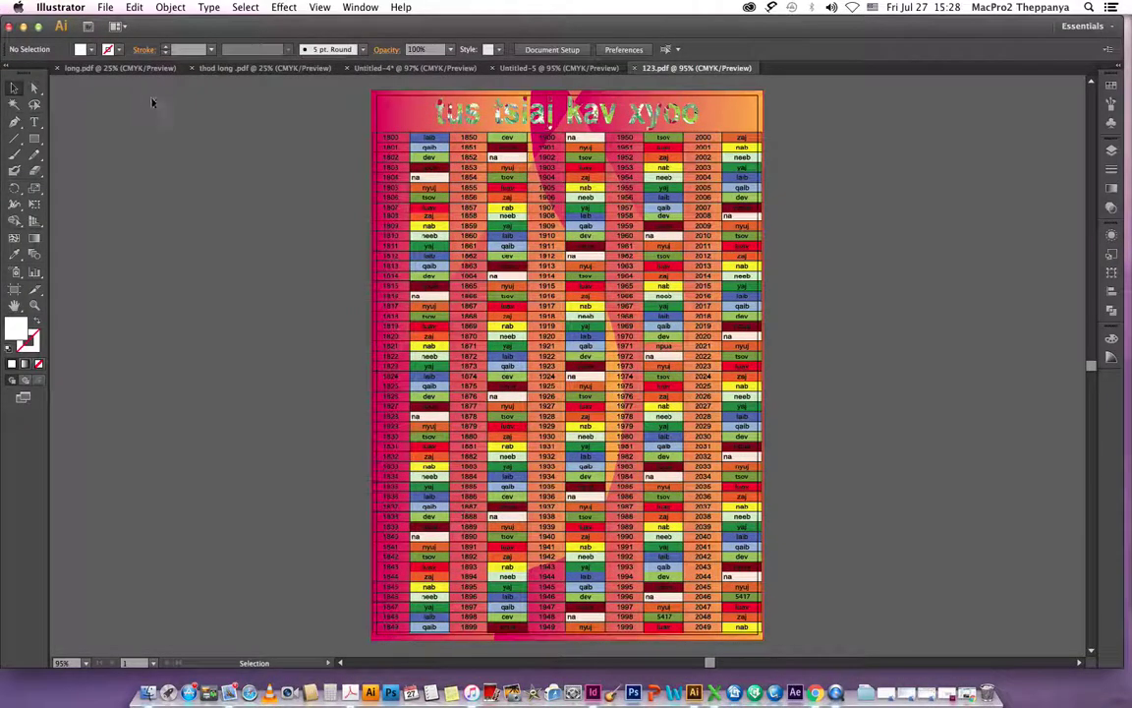
# Save another Adobe PDF copy named 1234.pdf
pyautogui.click(105, 8)
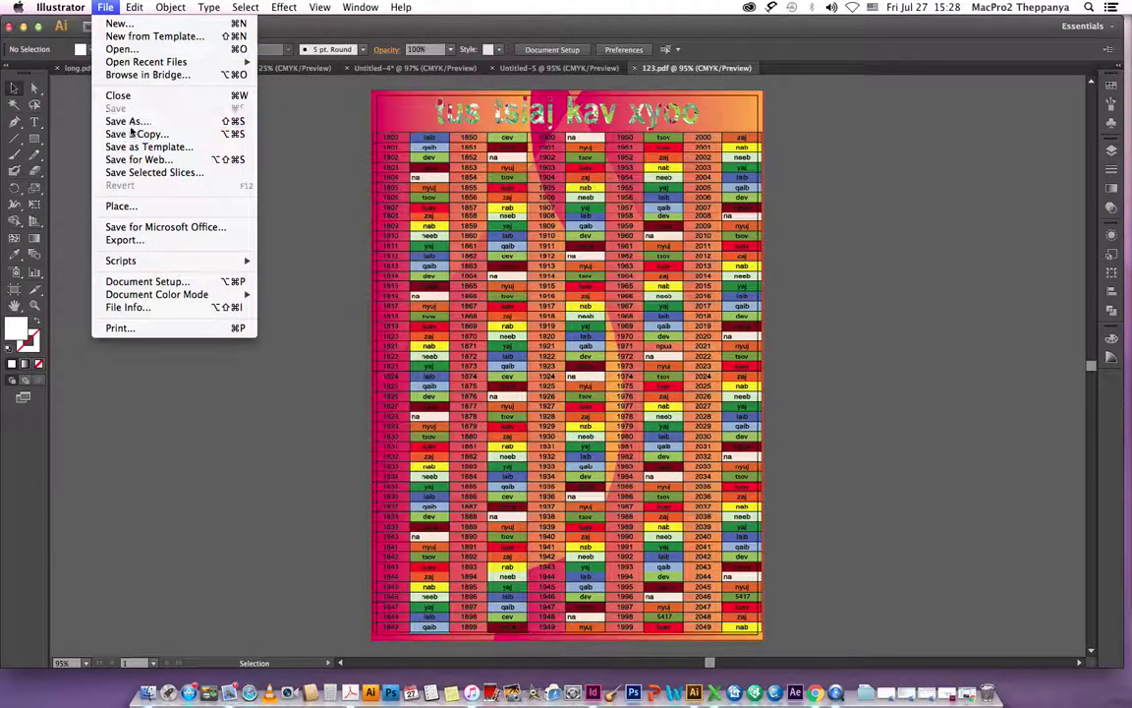
pyautogui.click(129, 126)
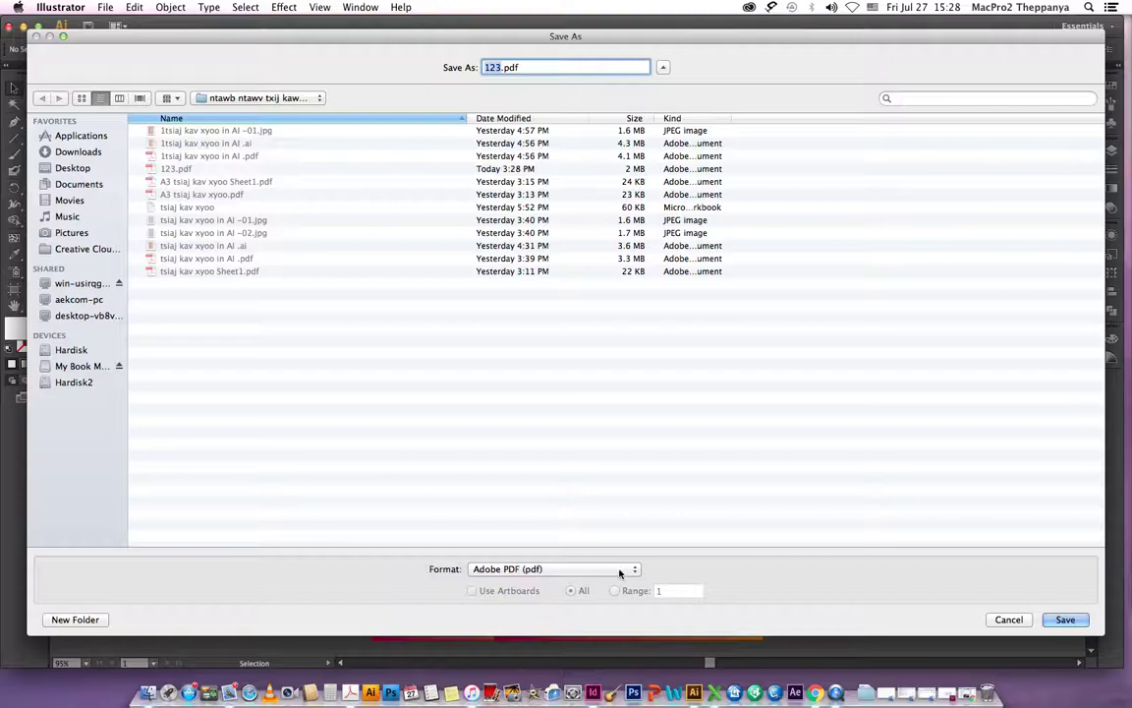
pyautogui.click(500, 67)
pyautogui.write('4')
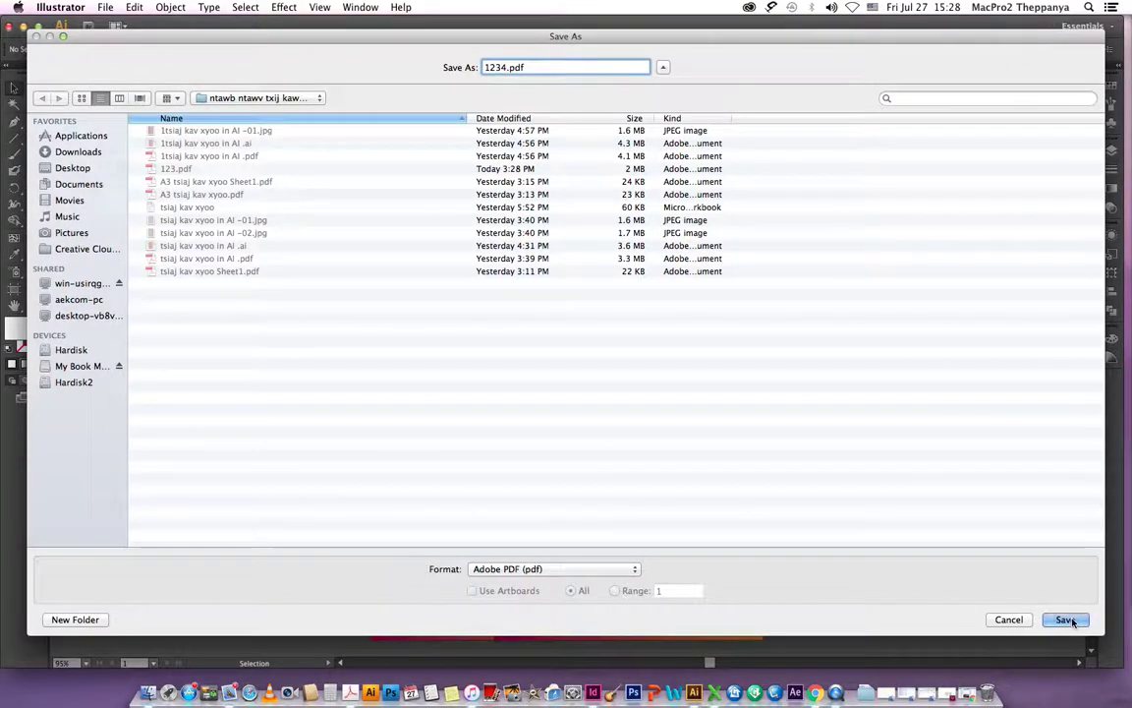
pyautogui.click(1066, 619)
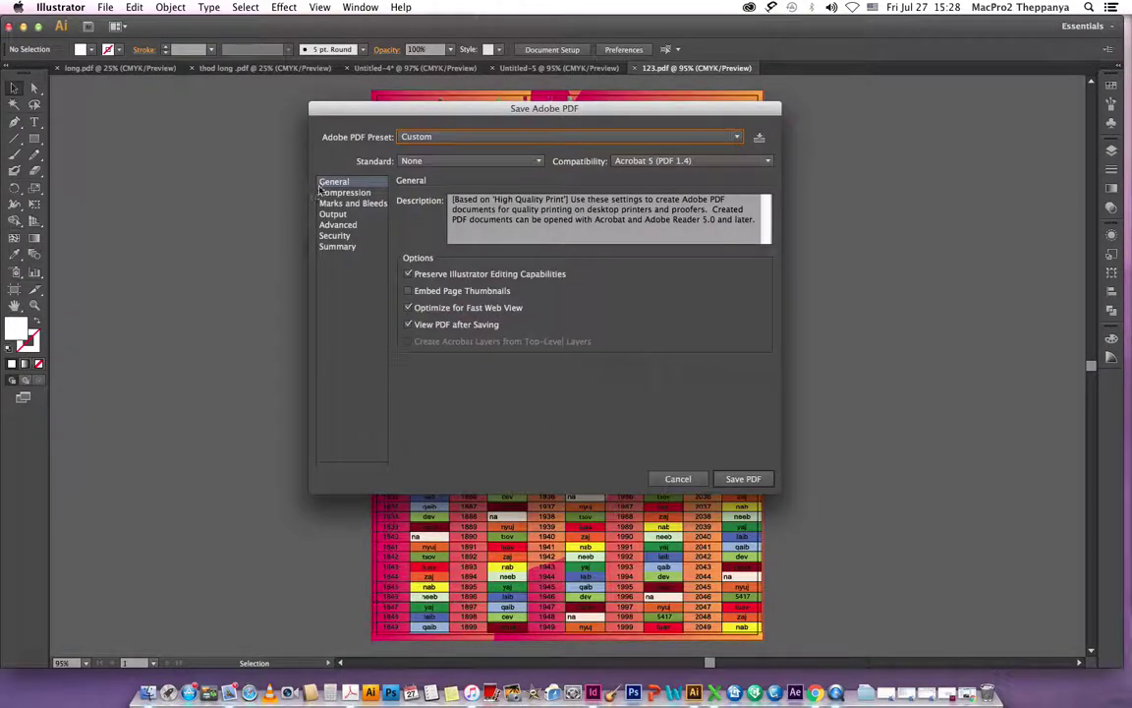
# Export 1234.pdf with [High Quality Print], Use Document Bleed Settings off and 0 cm bleeds
pyautogui.click(344, 204)
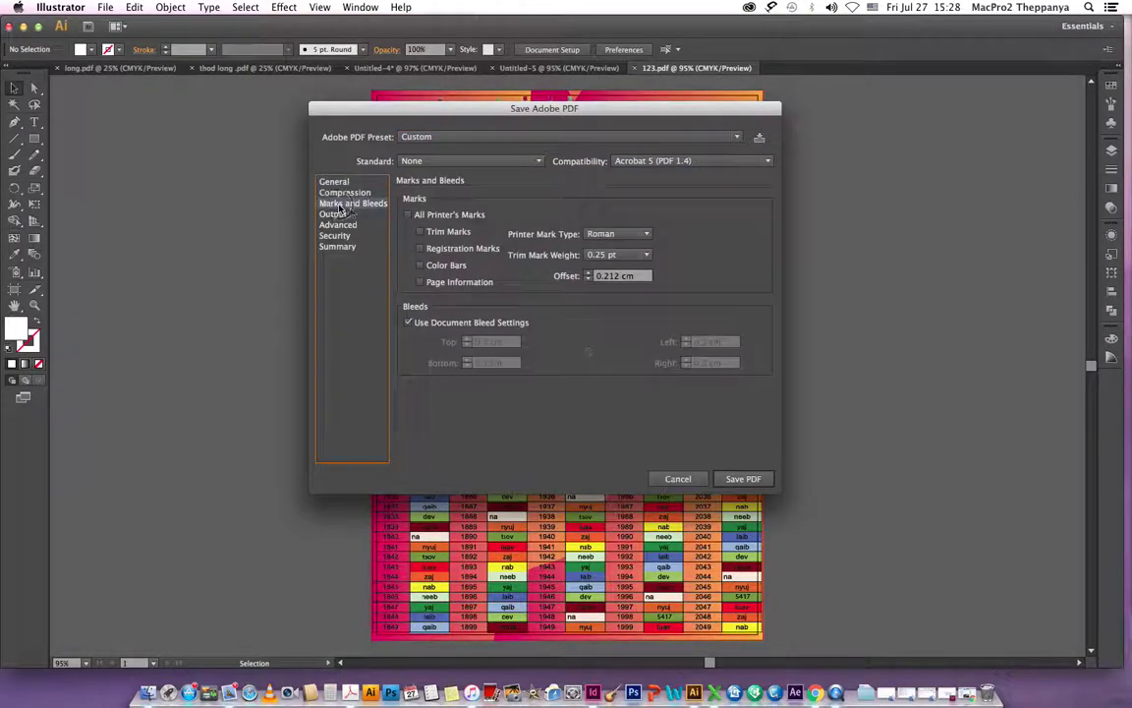
pyautogui.click(408, 324)
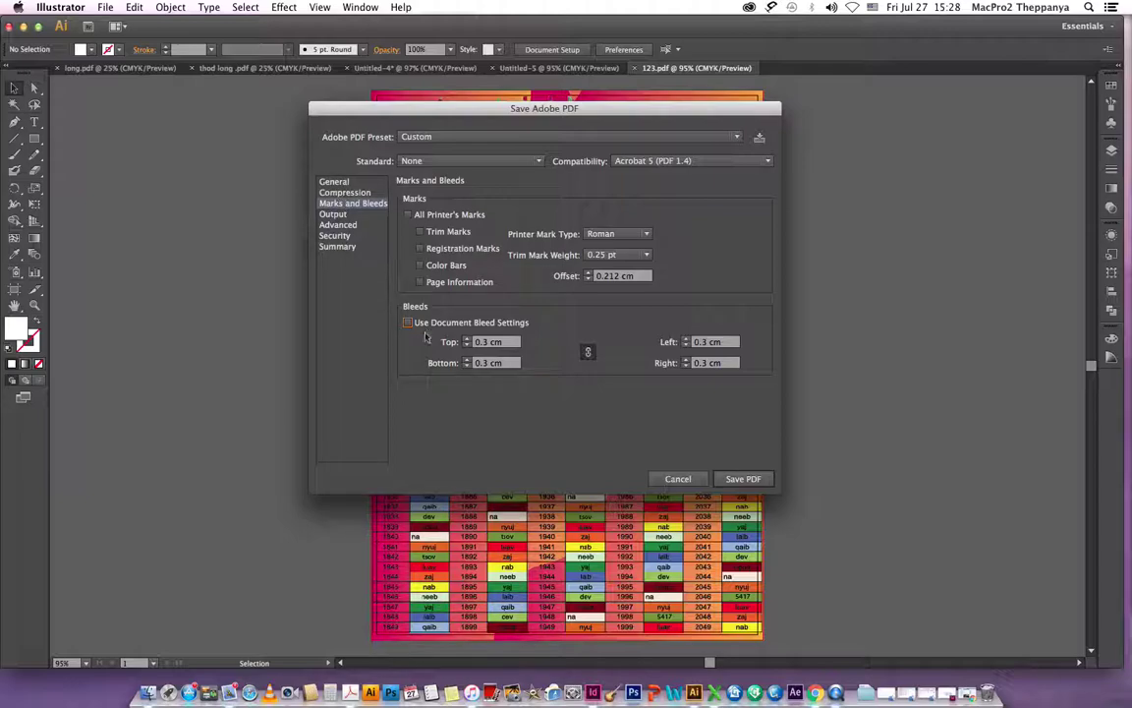
pyautogui.click(341, 181)
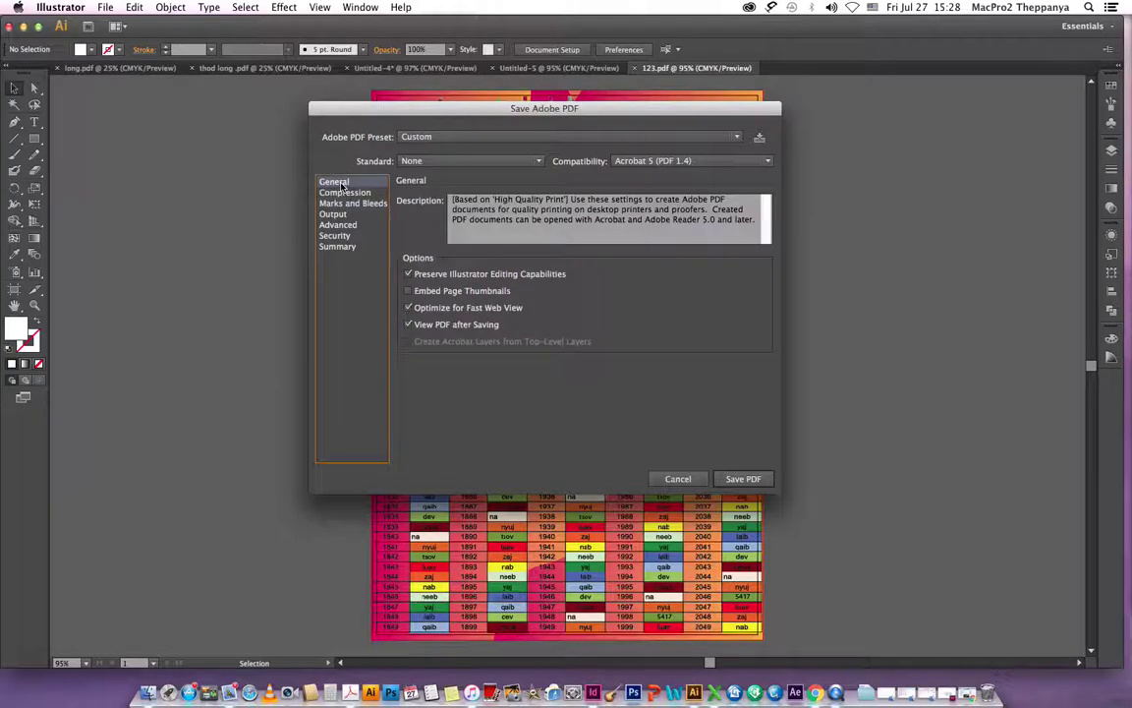
pyautogui.click(462, 137)
pyautogui.click(453, 186)
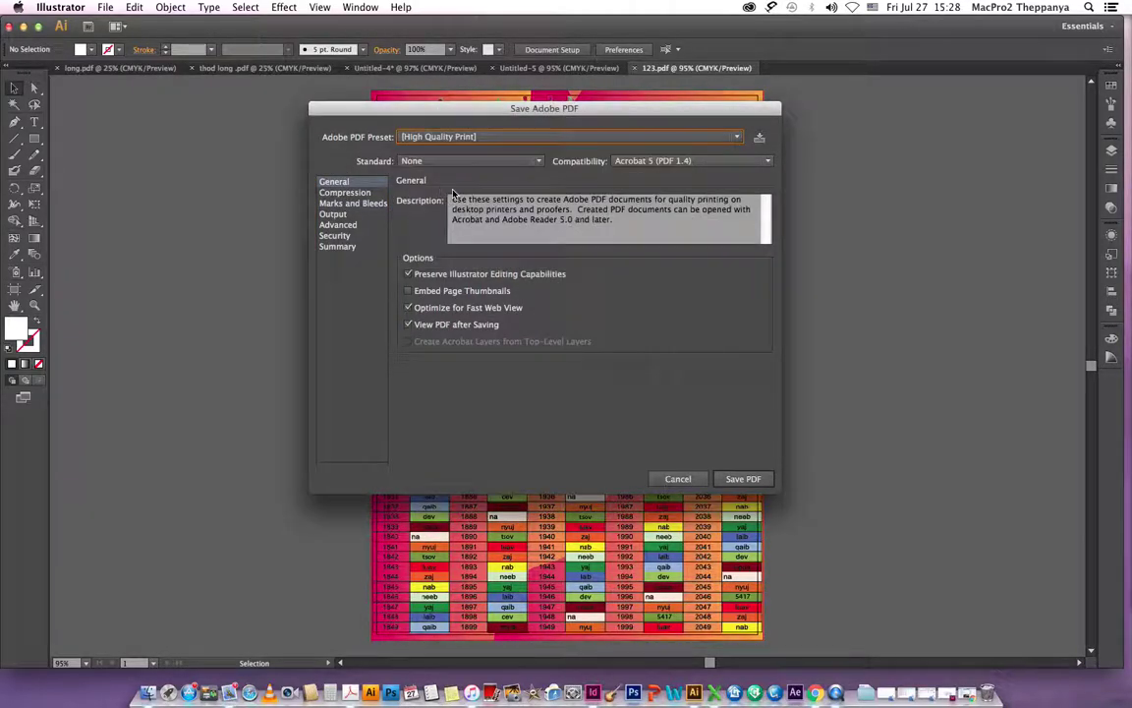
pyautogui.click(351, 204)
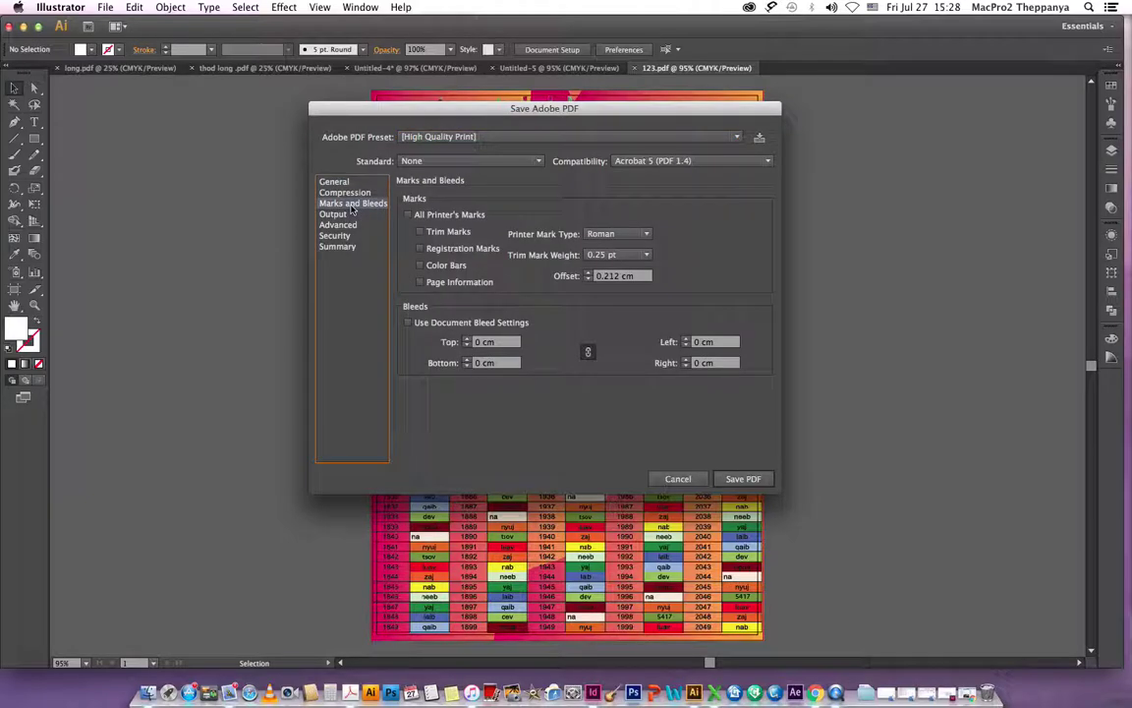
pyautogui.click(407, 323)
pyautogui.click(410, 325)
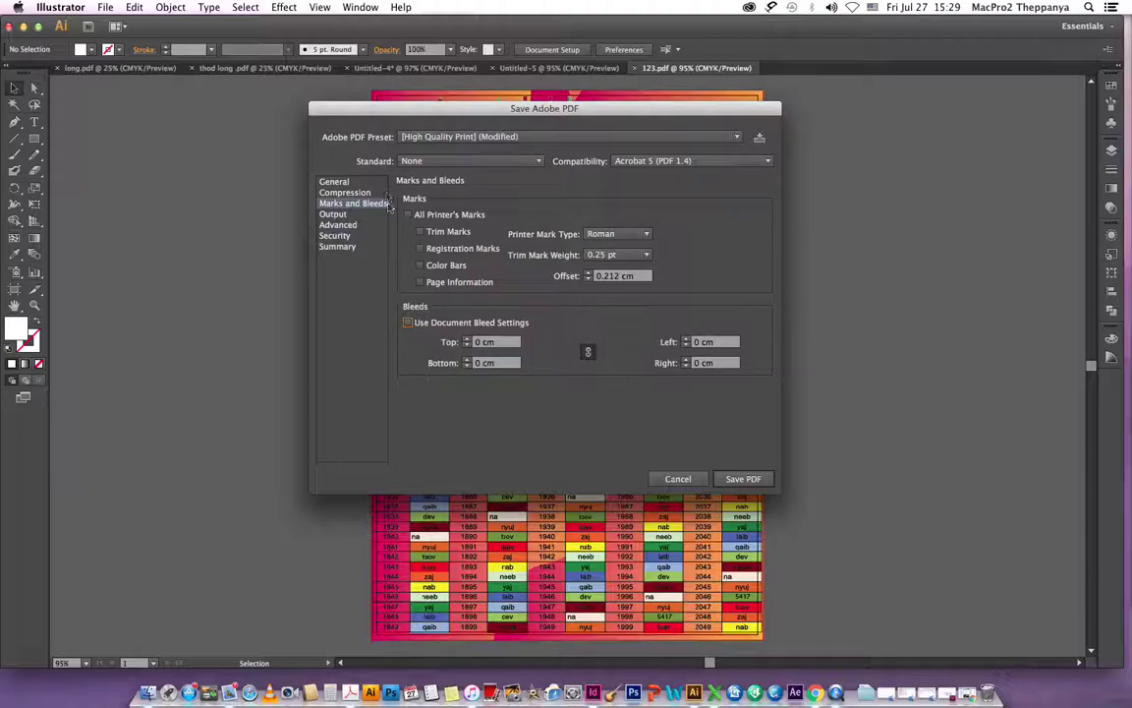
pyautogui.click(742, 480)
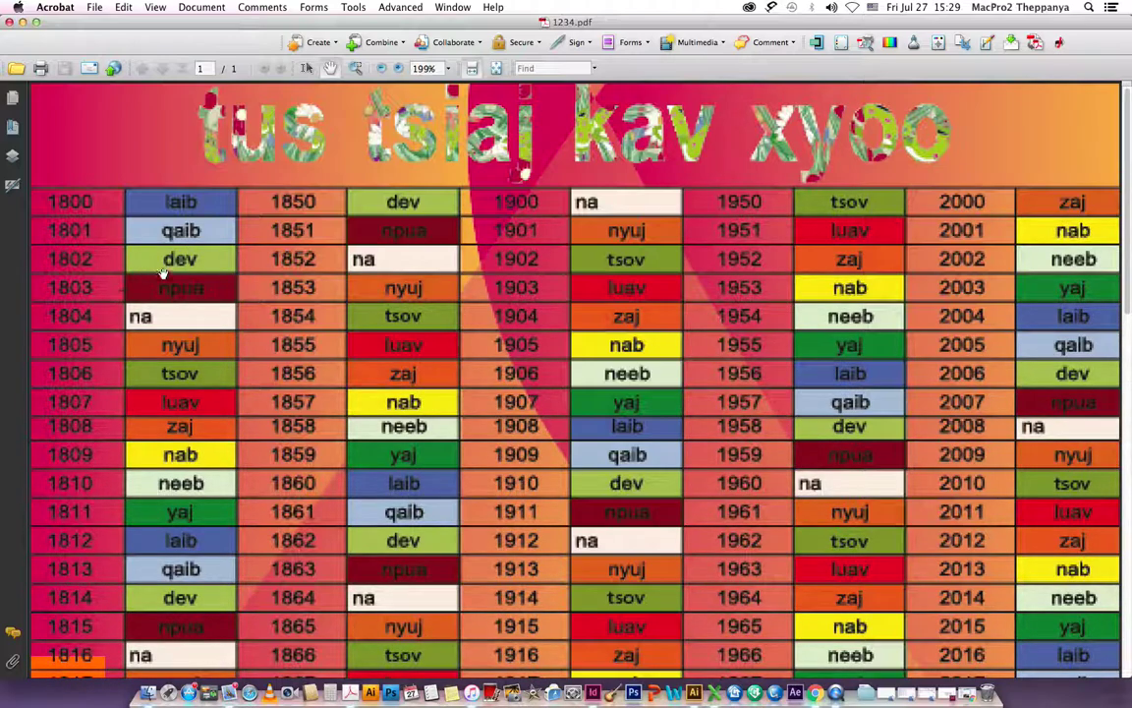
# Fit the 210 × 297 mm 1234.pdf page in Acrobat, then minimize Acrobat
pyautogui.click(471, 68)
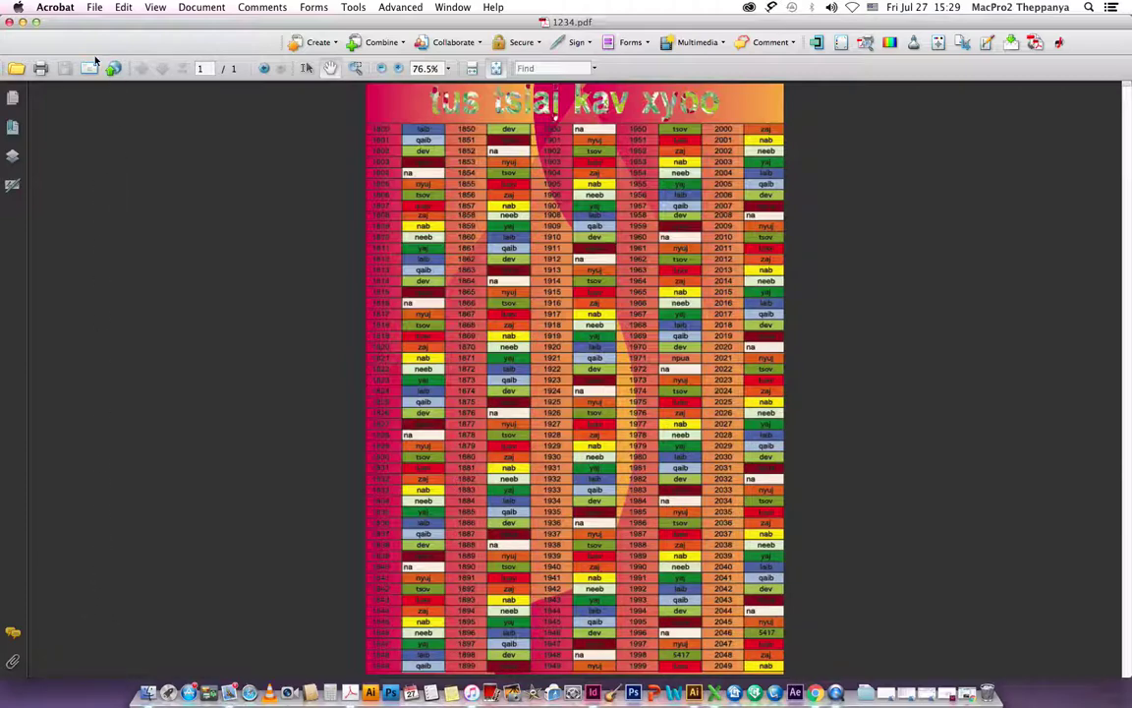
pyautogui.click(23, 22)
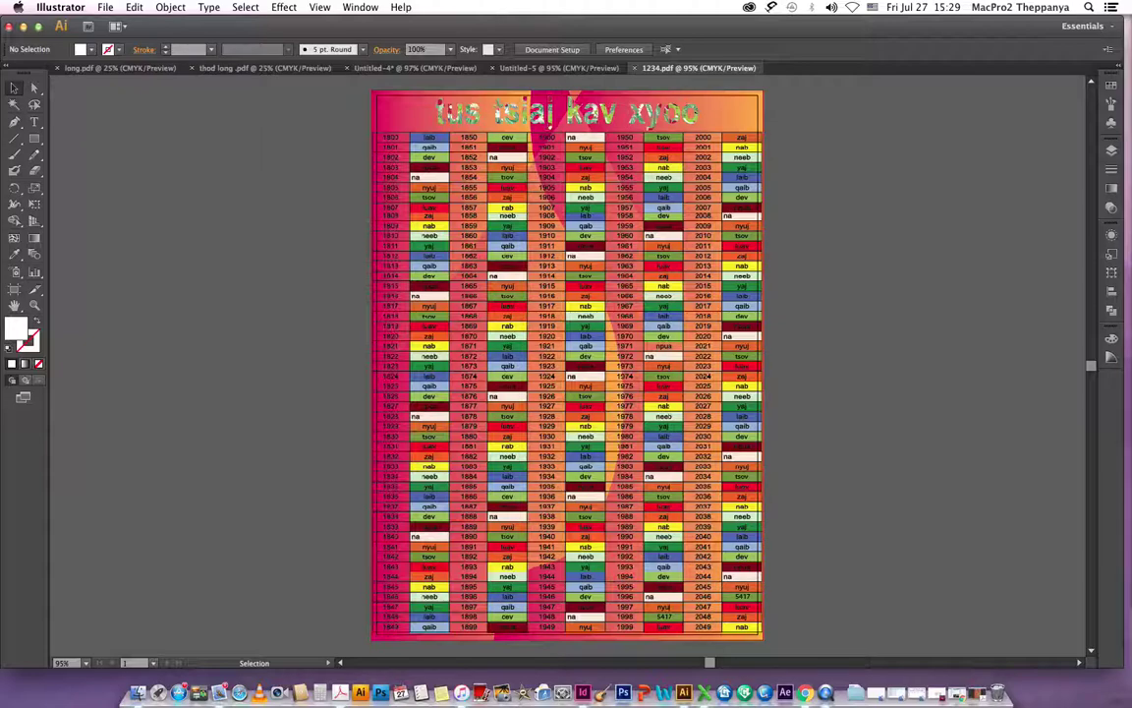
# Save another Adobe PDF copy renamed 12345.pdf
pyautogui.click(105, 8)
pyautogui.click(122, 117)
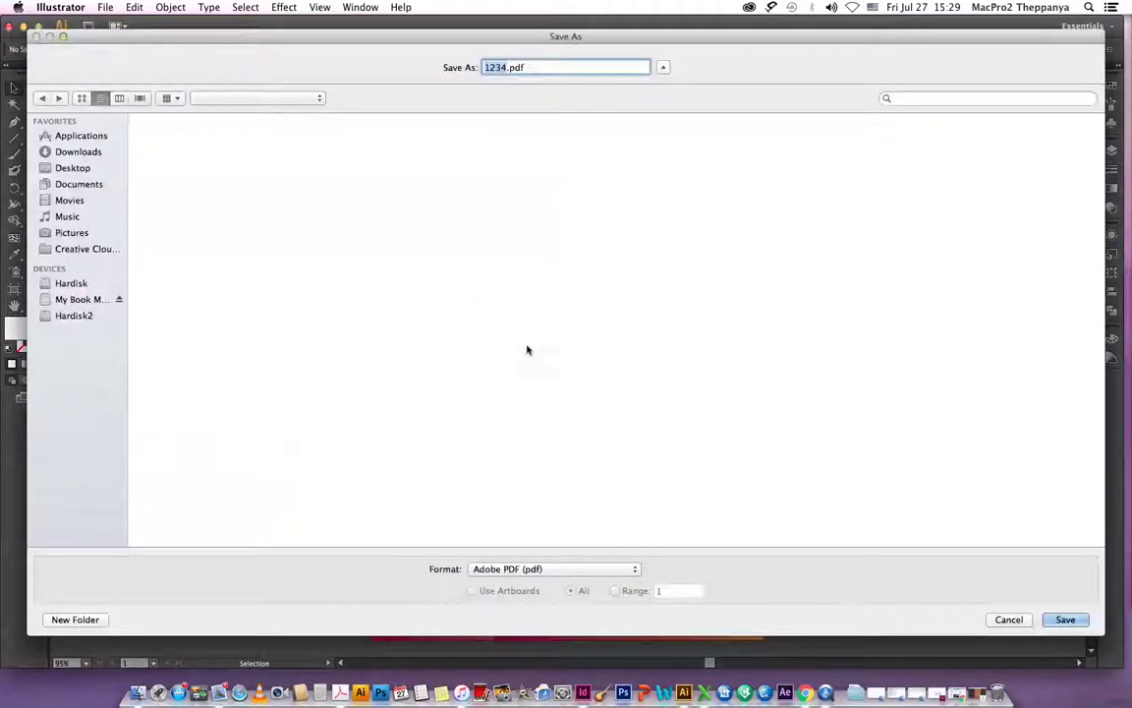
pyautogui.click(507, 67)
pyautogui.write('5')
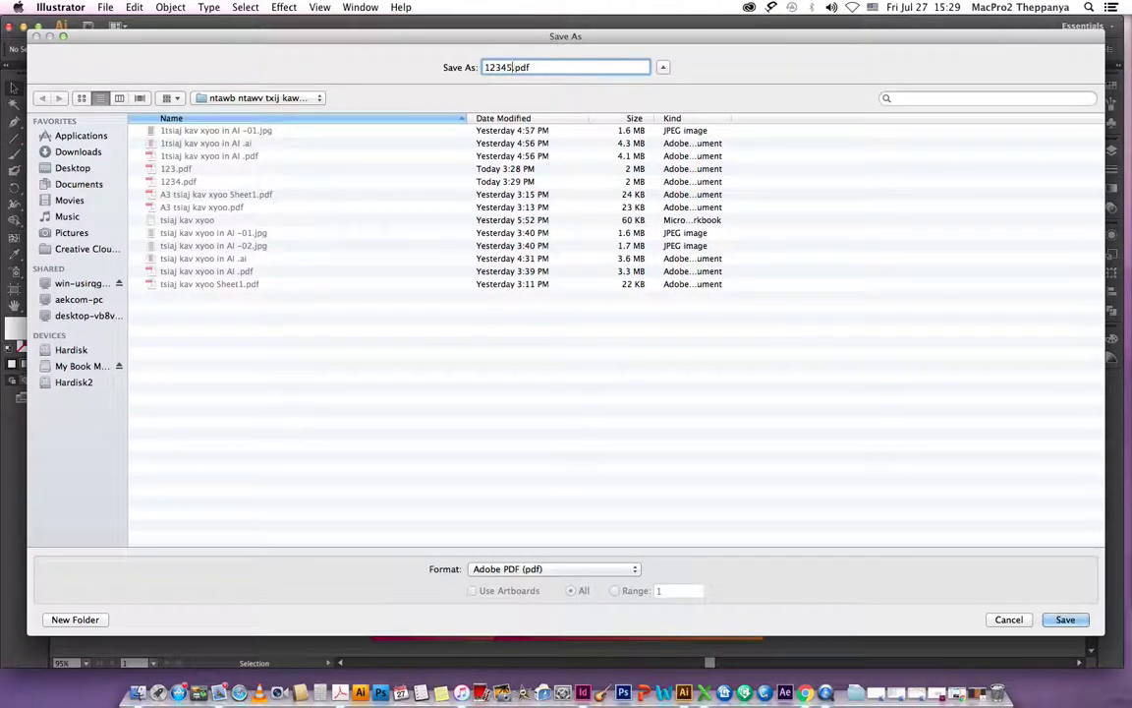
pyautogui.click(1062, 620)
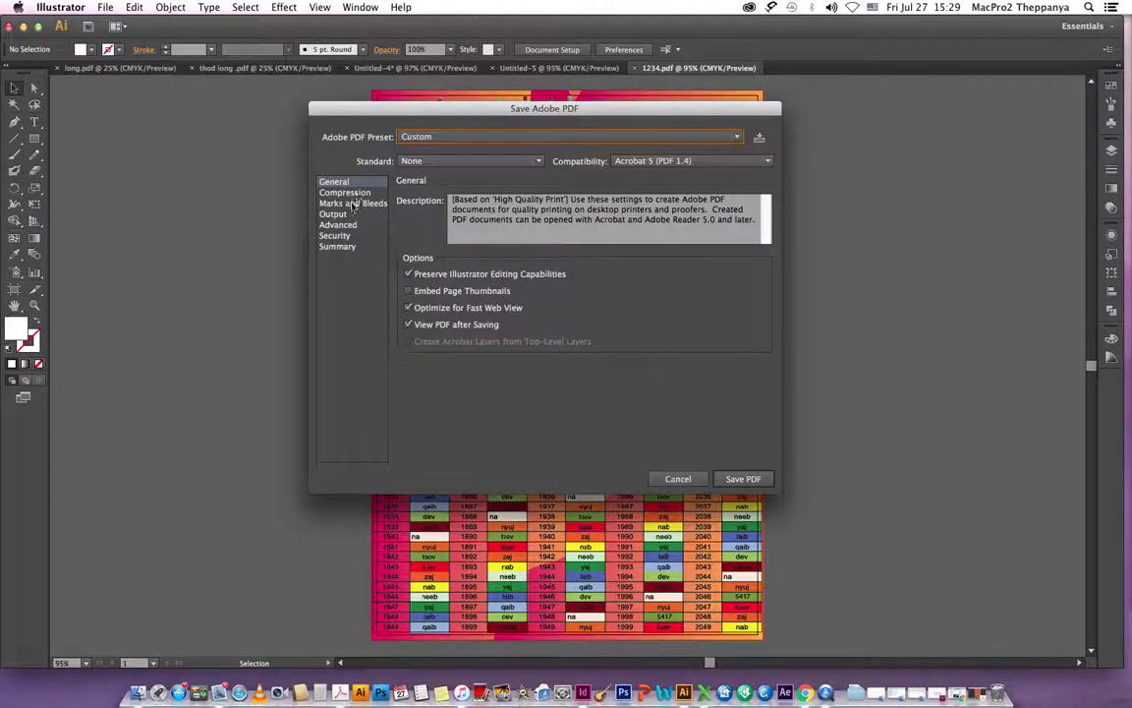
# Export 12345.pdf with [High Quality Print] and Use Document Bleed Settings checked
pyautogui.click(353, 203)
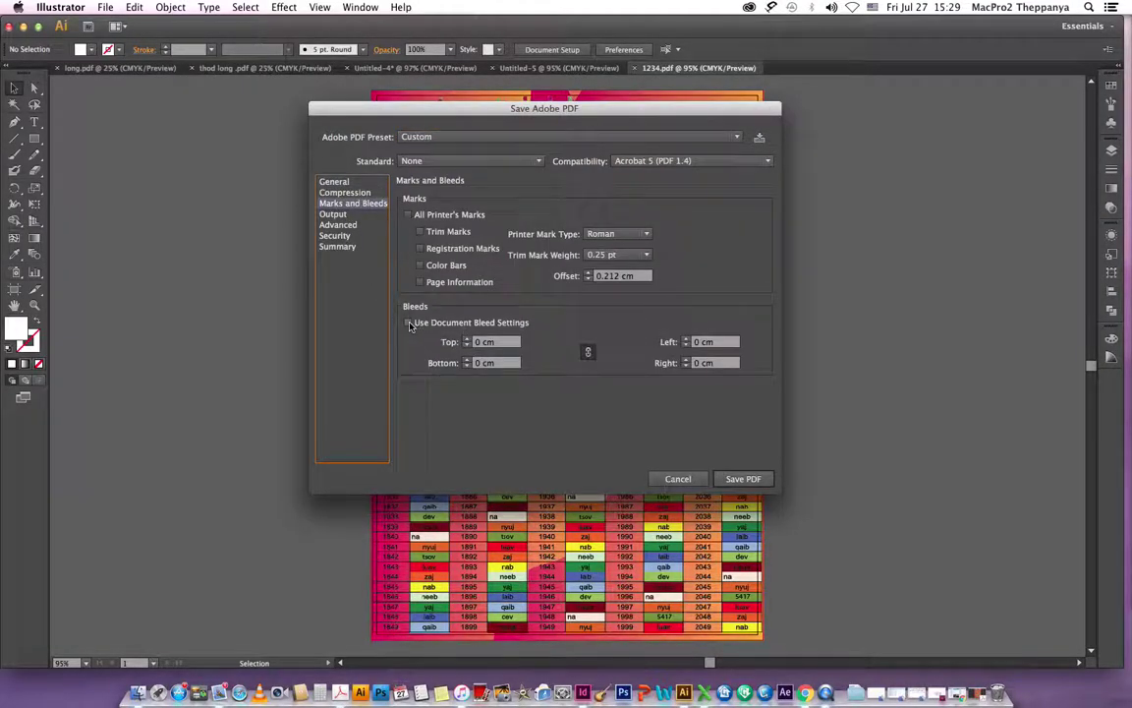
pyautogui.click(409, 323)
pyautogui.click(467, 136)
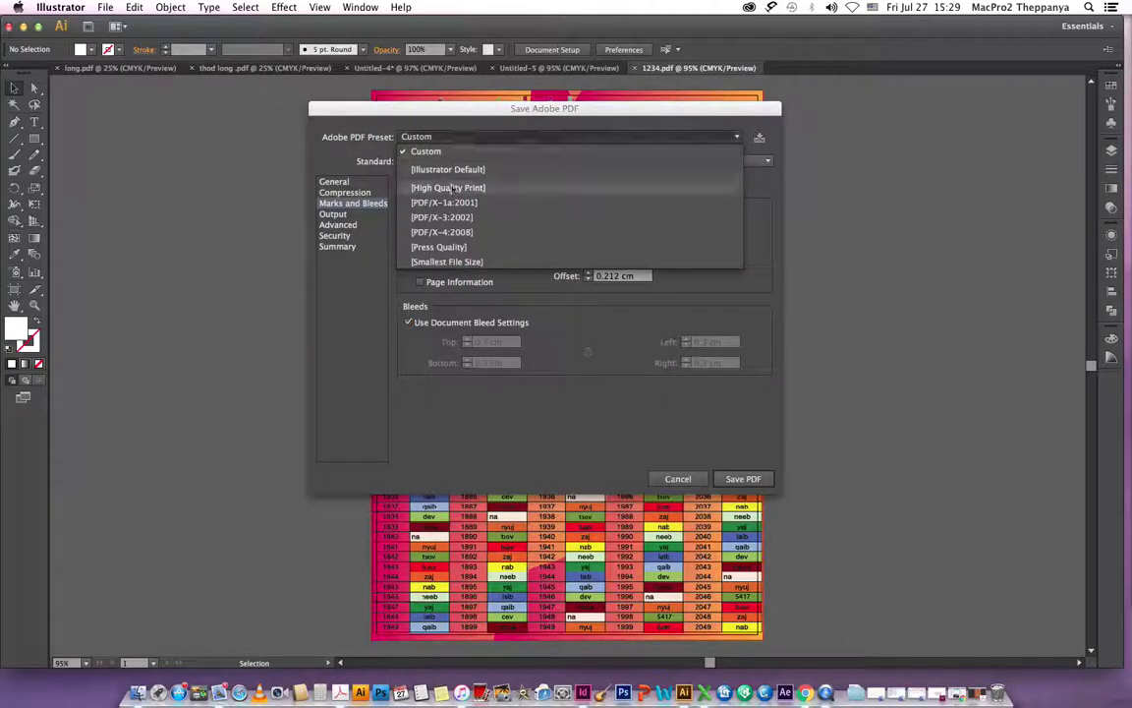
pyautogui.click(450, 187)
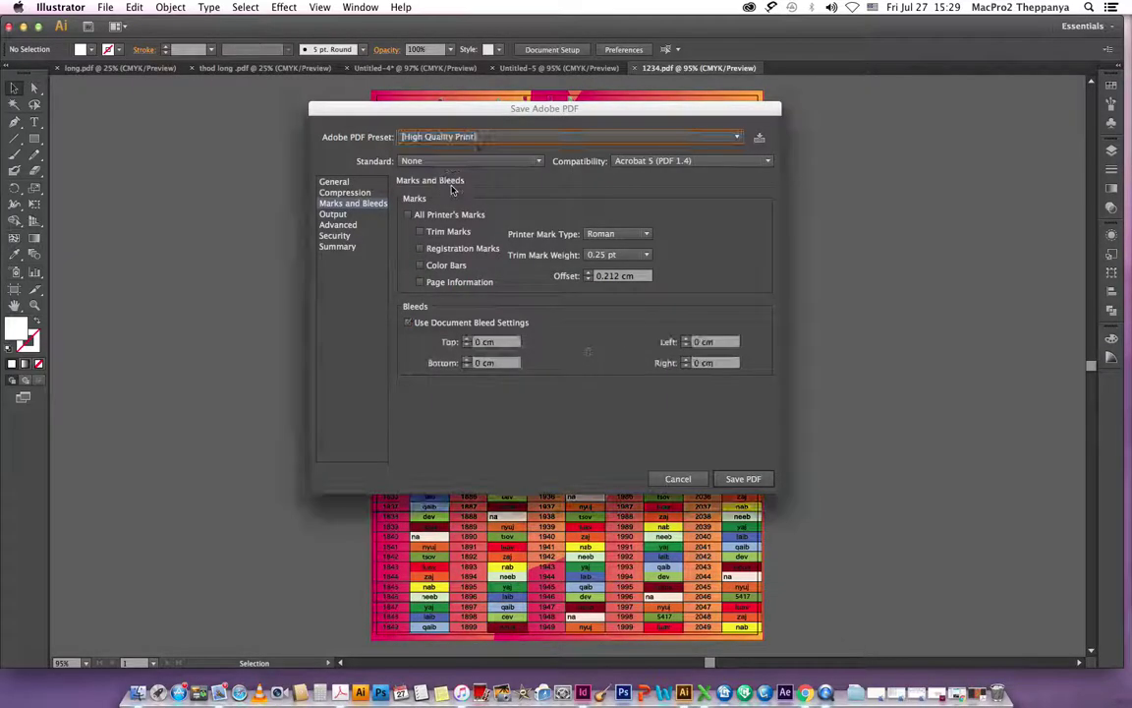
pyautogui.click(409, 323)
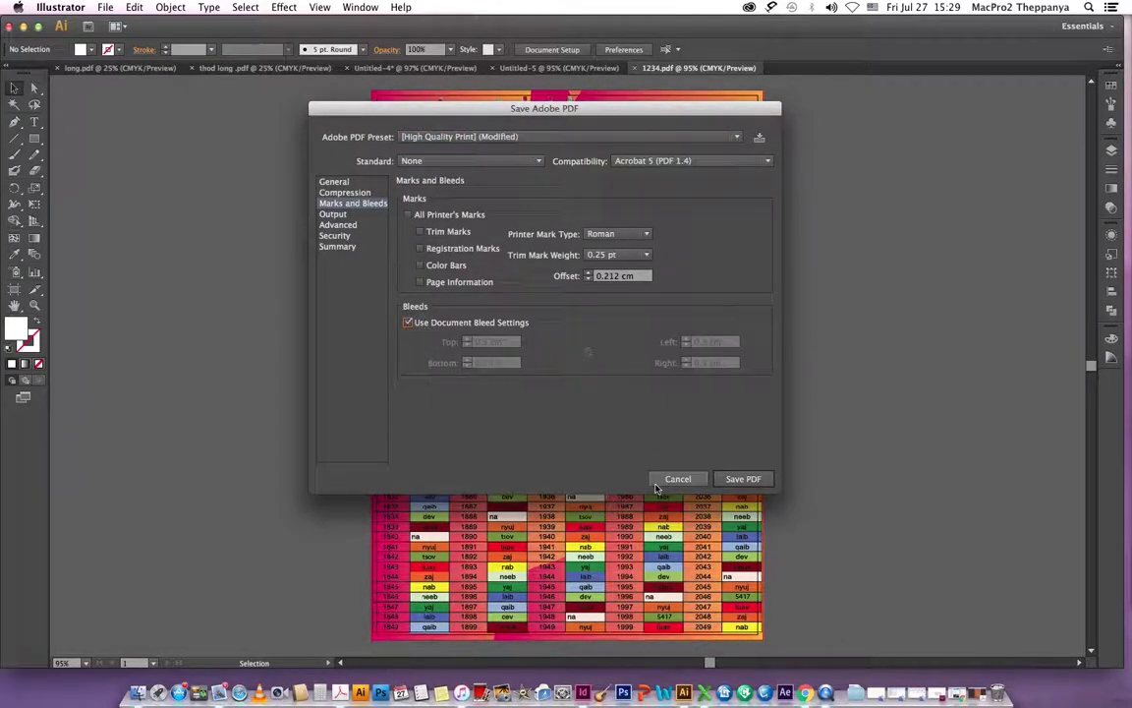
pyautogui.click(741, 479)
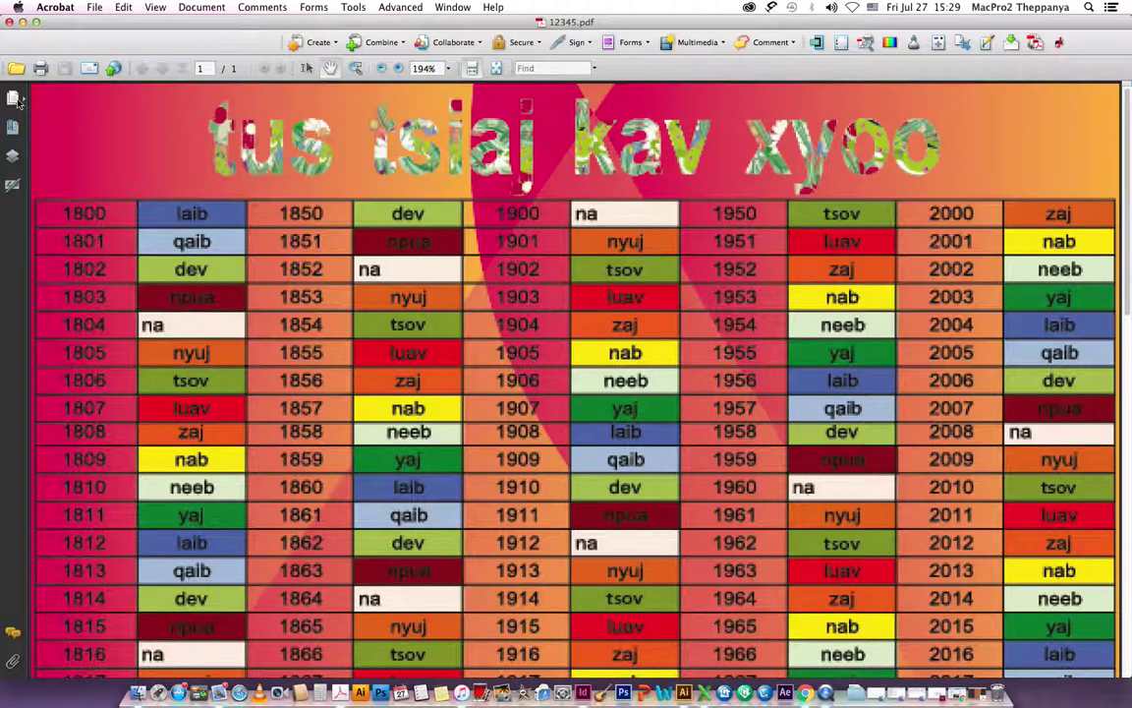
# Drag the 1234.pdf page thumbnail into 12345.pdf as its second page
pyautogui.click(14, 98)
pyautogui.click(983, 688)
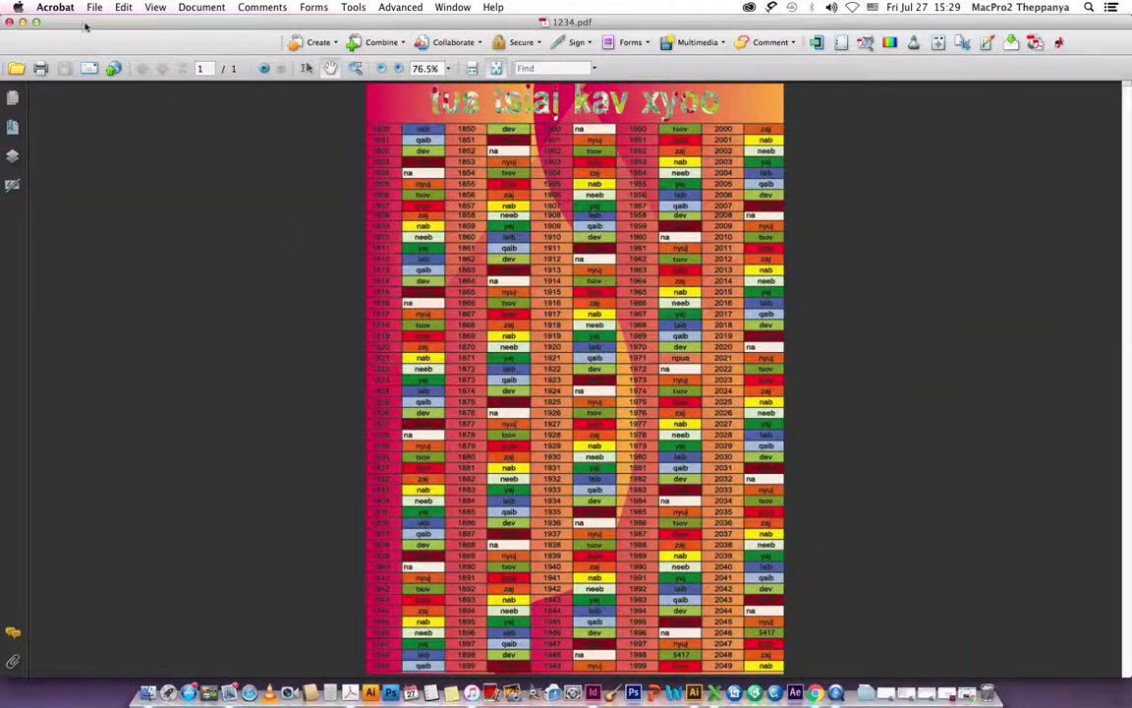
pyautogui.moveTo(86, 26); pyautogui.dragTo(432, 118)
pyautogui.click(443, 127)
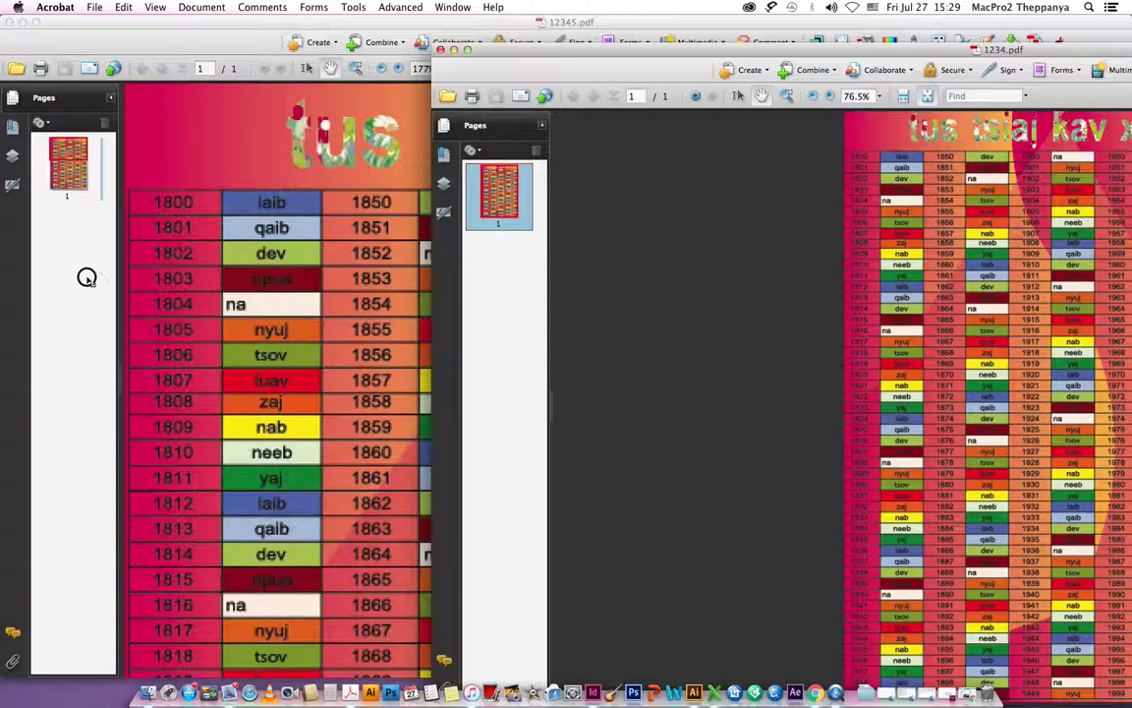
pyautogui.moveTo(82, 245); pyautogui.dragTo(82, 248)
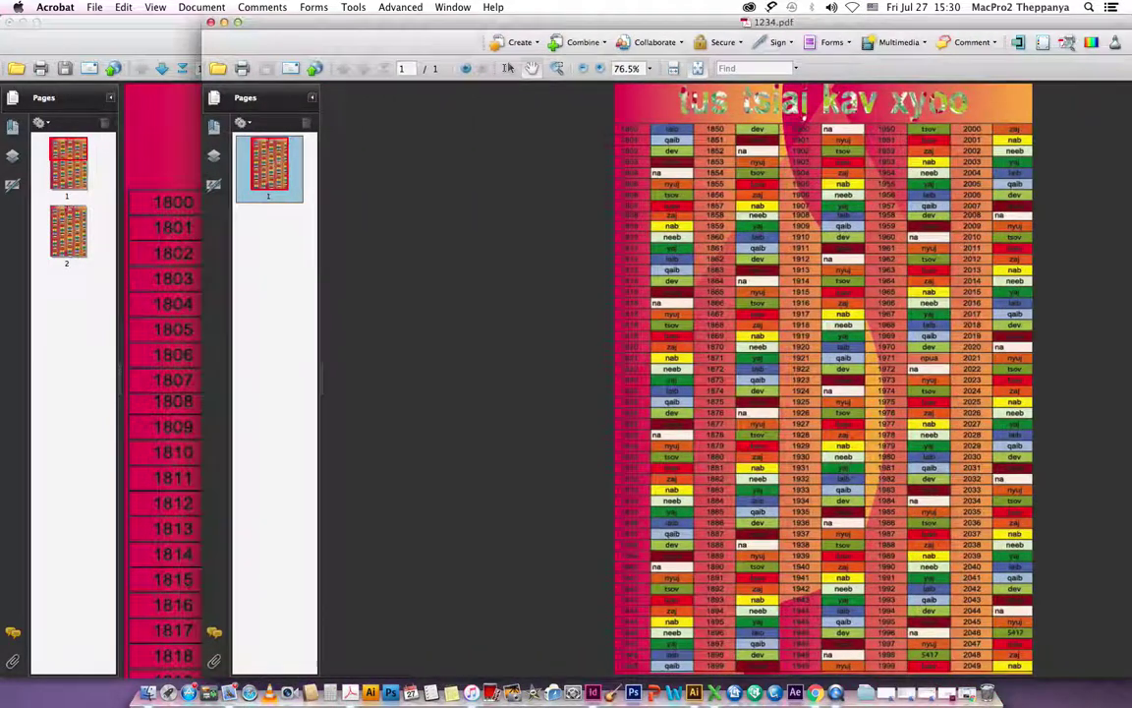
# Close 1234.pdf and compare the 216×303 mm and 210×297 mm pages at Fit Page, then close 12345.pdf
pyautogui.doubleClick(599, 50)
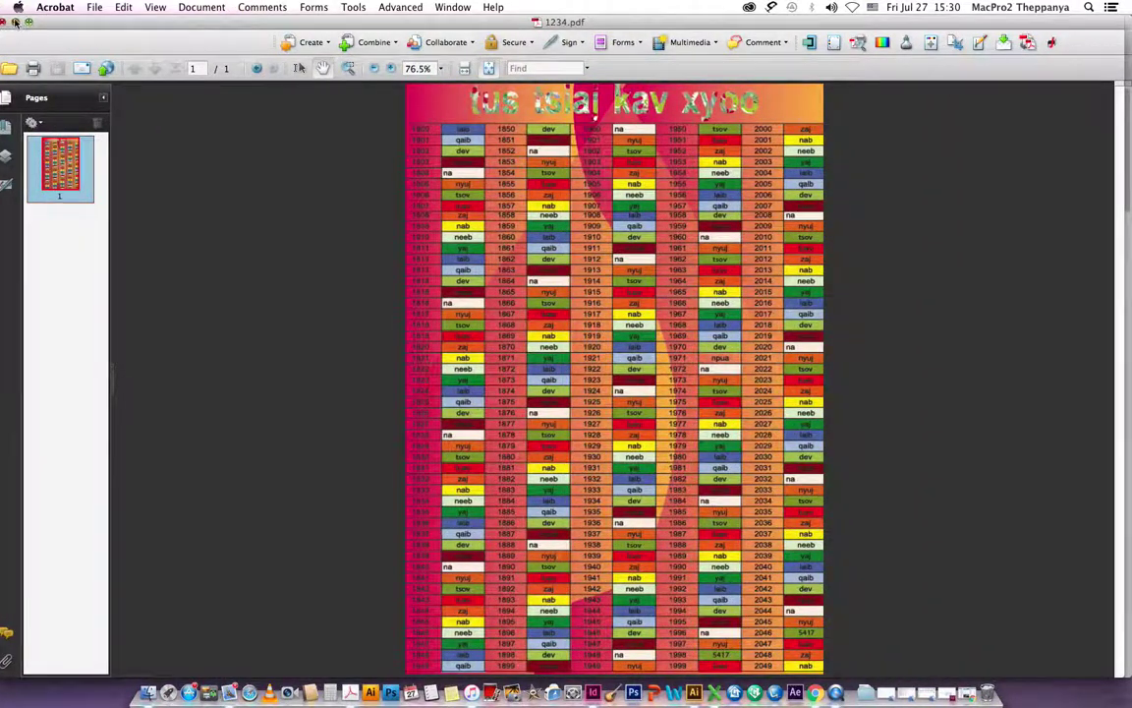
pyautogui.click(14, 22)
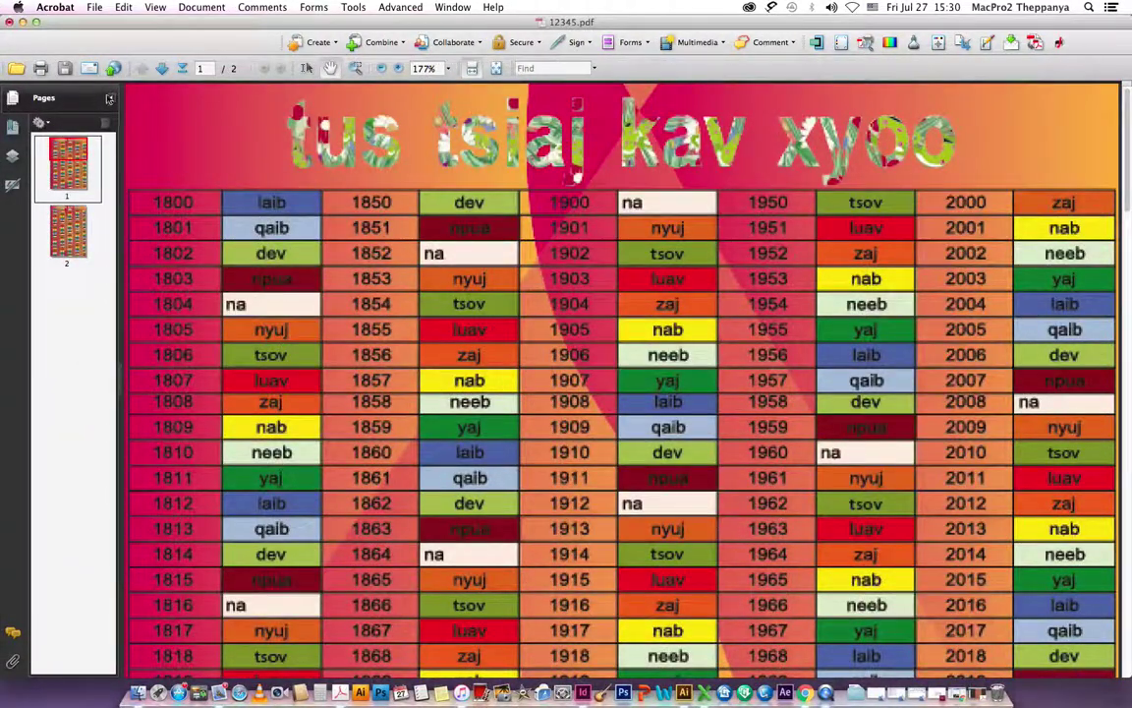
pyautogui.click(111, 98)
pyautogui.click(499, 73)
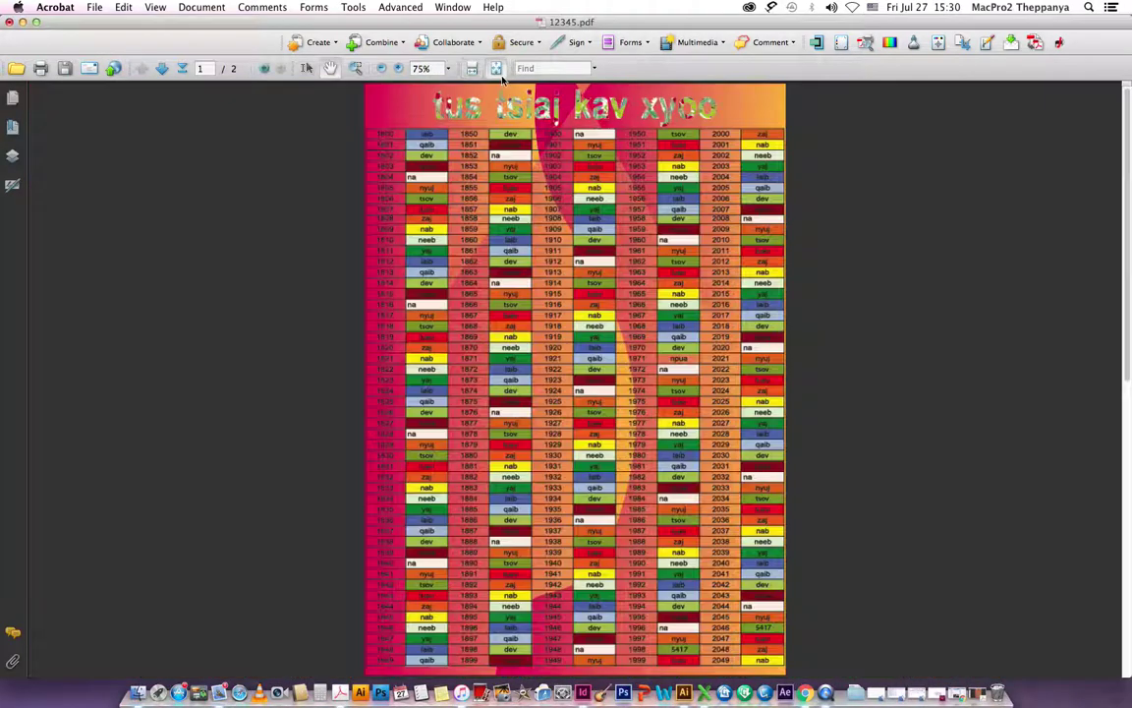
pyautogui.scroll(-3, 84, 619)
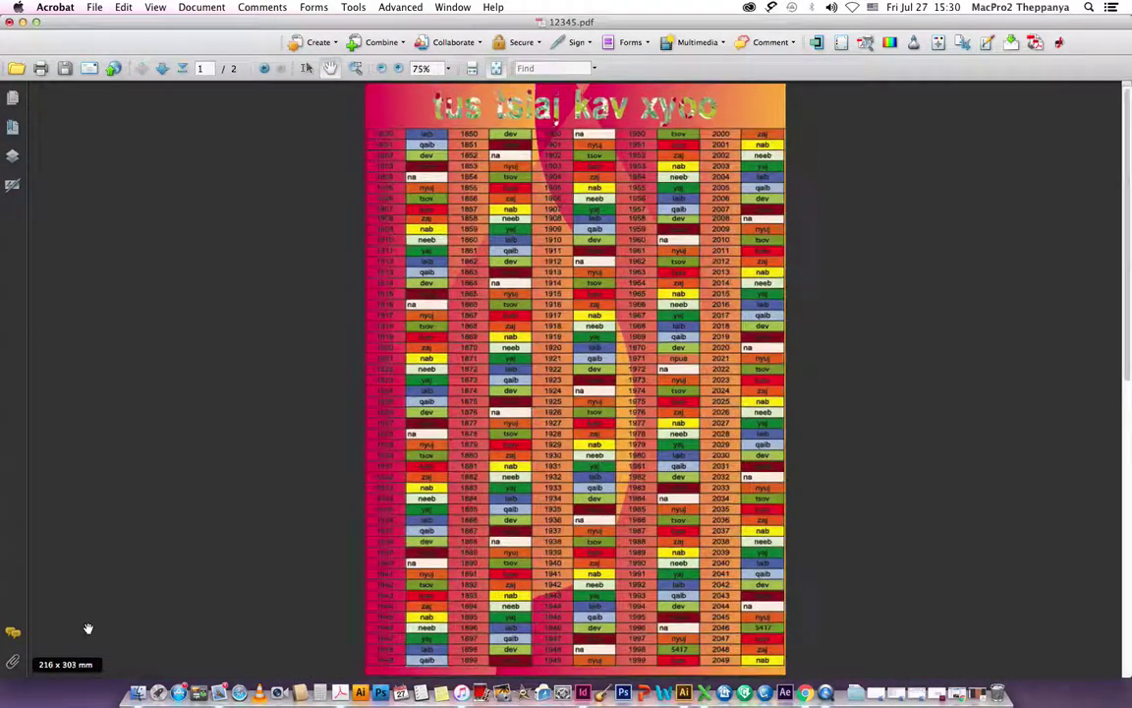
pyautogui.scroll(3, 88, 628)
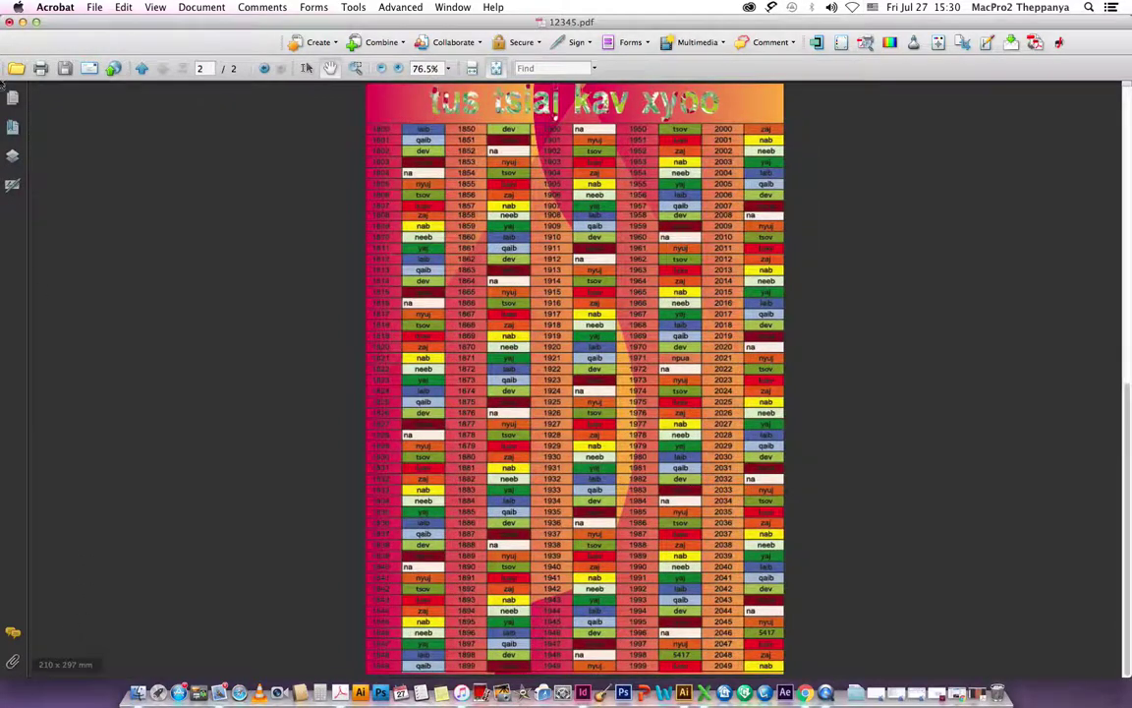
pyautogui.click(9, 20)
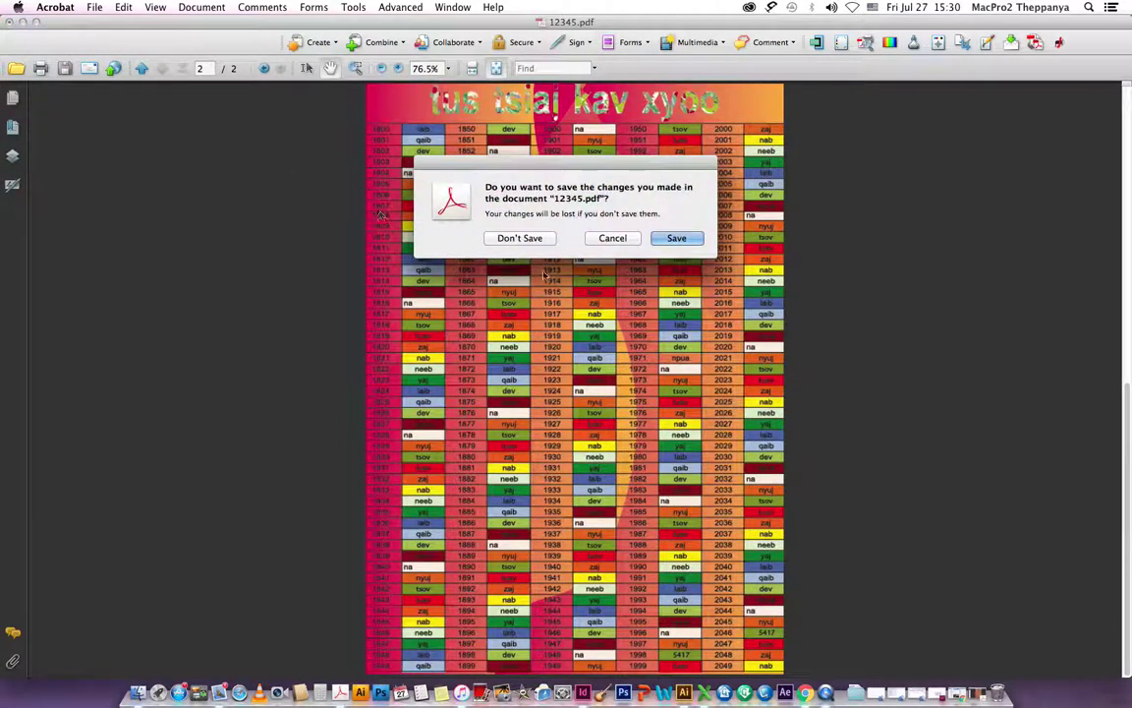
# Discard the added page with Don't Save, returning to the Illustrator poster
pyautogui.click(527, 238)
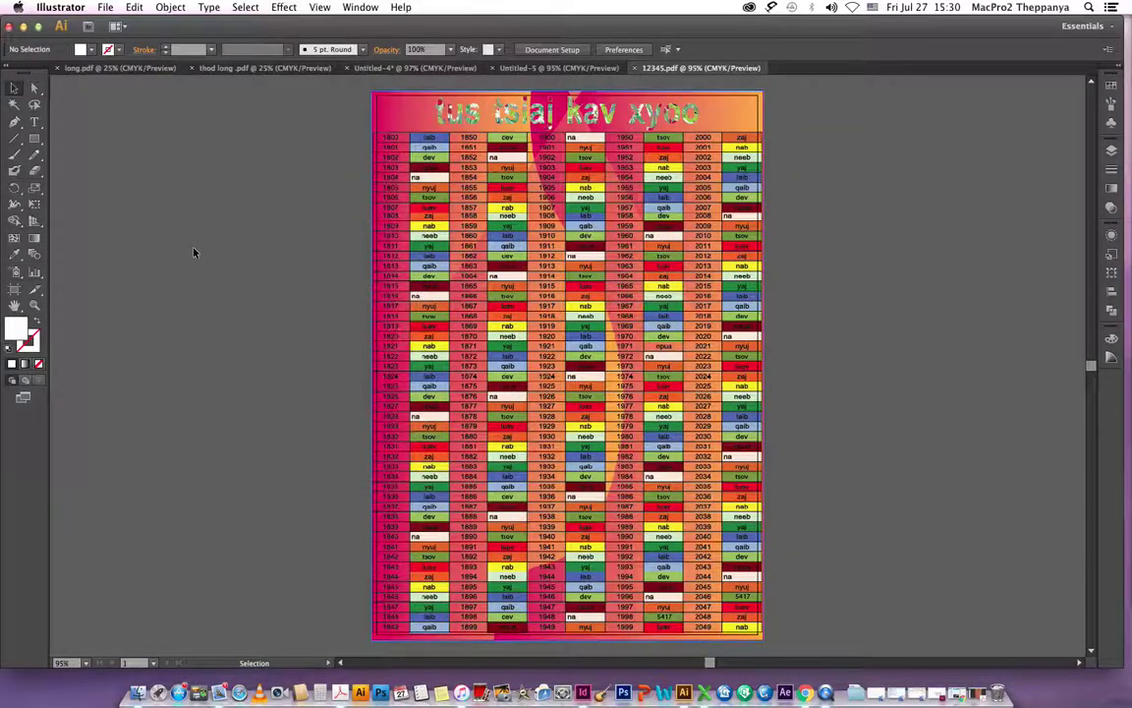